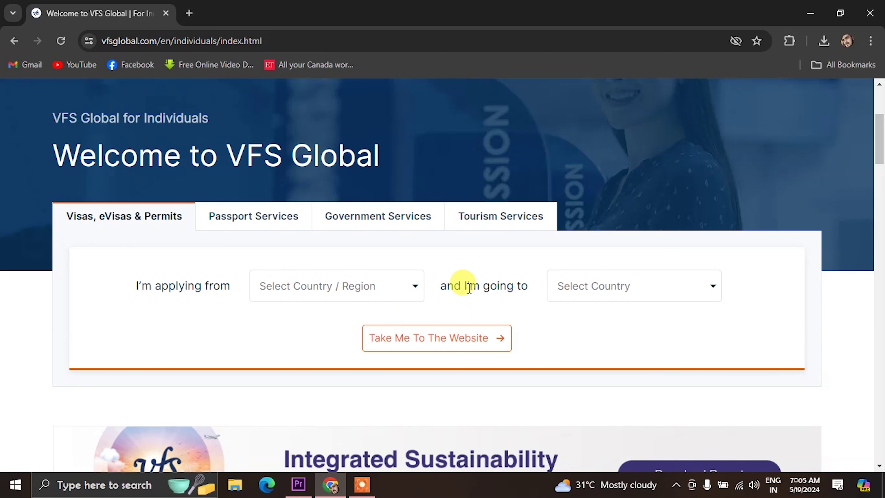
Choose INDIA under 'I'm applying from' and GERMANY under 'I'm going to', then go to that website.
{"action": "left_click", "coordinate": [280, 291]}
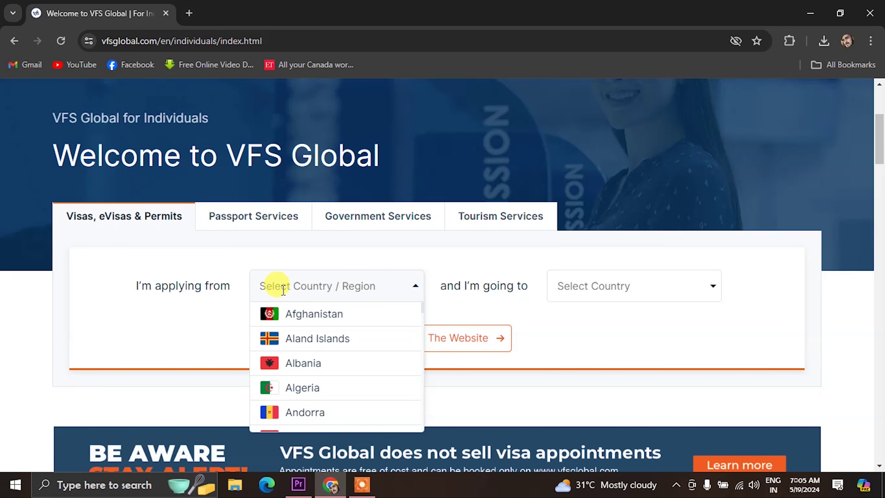
{"action": "type", "text": "INDIA"}
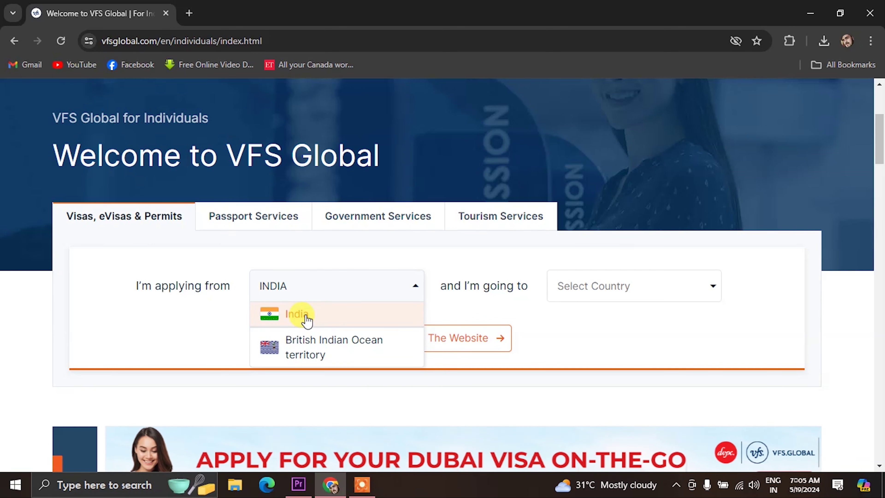
{"action": "left_click", "coordinate": [302, 315]}
{"action": "left_click", "coordinate": [584, 293]}
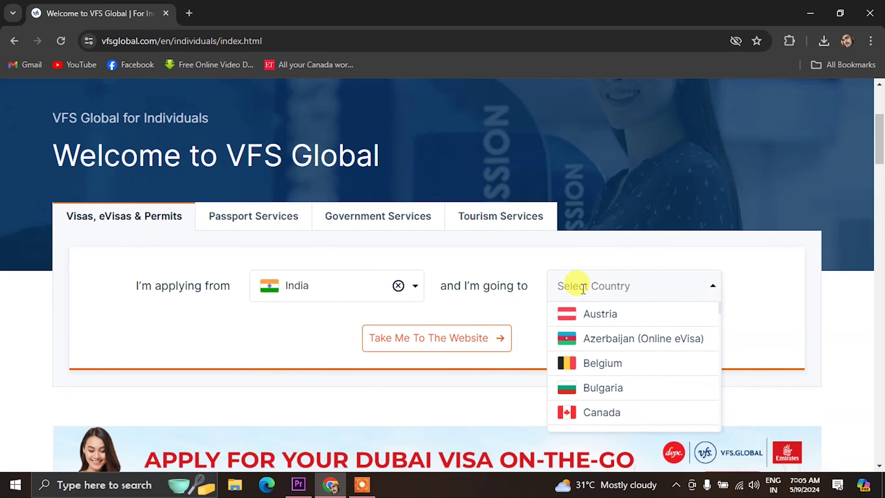
{"action": "type", "text": "GERMANY"}
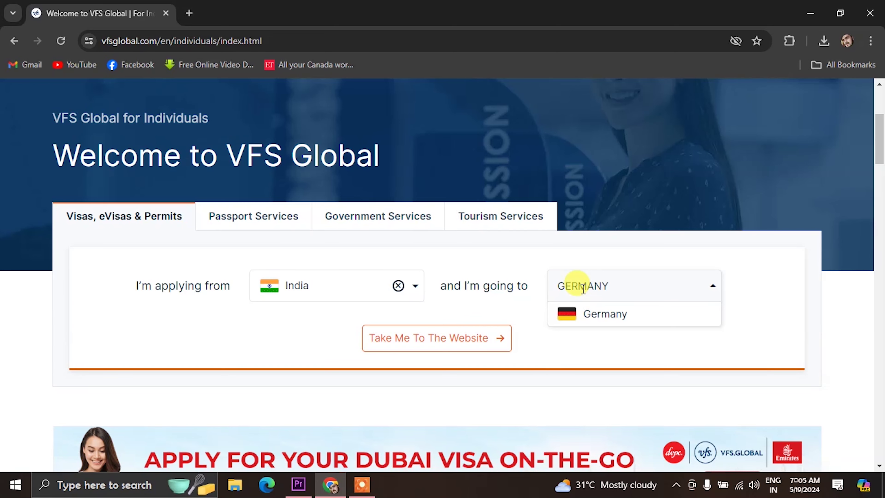
{"action": "left_click", "coordinate": [603, 315]}
{"action": "scroll", "coordinate": [406, 365], "scroll_direction": "down", "scroll_amount": 3}
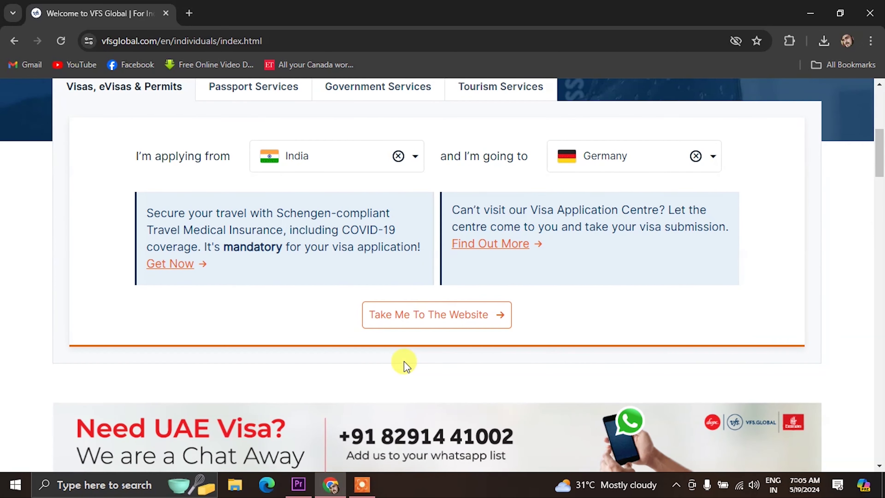
{"action": "left_click", "coordinate": [450, 312]}
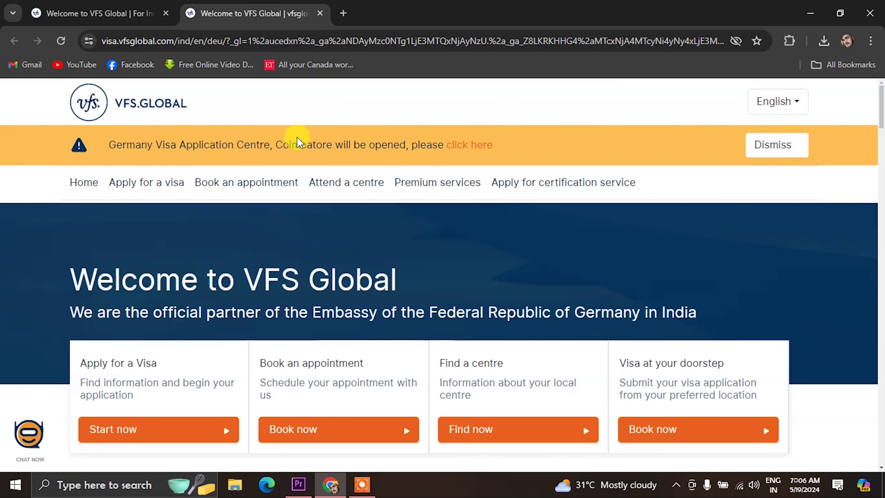
Start a visa application from the Apply for a Visa section.
{"action": "scroll", "coordinate": [509, 153], "scroll_direction": "down", "scroll_amount": 4}
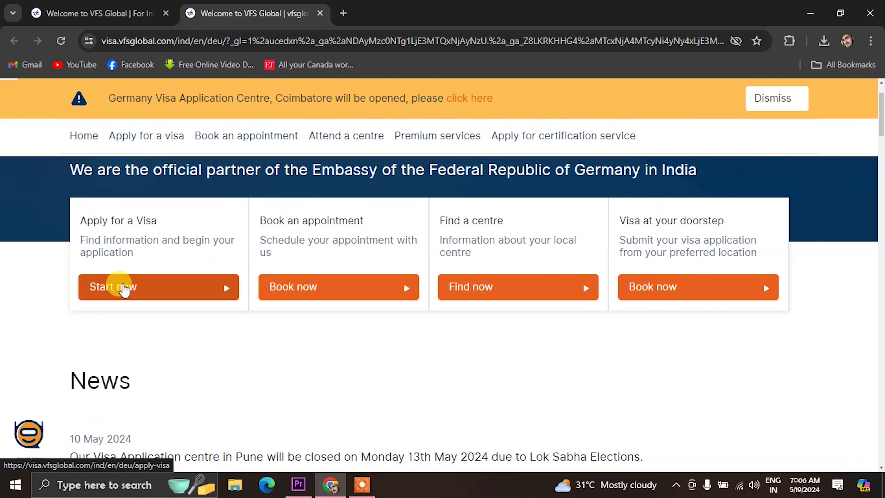
{"action": "left_click", "coordinate": [125, 288]}
{"action": "scroll", "coordinate": [157, 279], "scroll_direction": "down", "scroll_amount": 5}
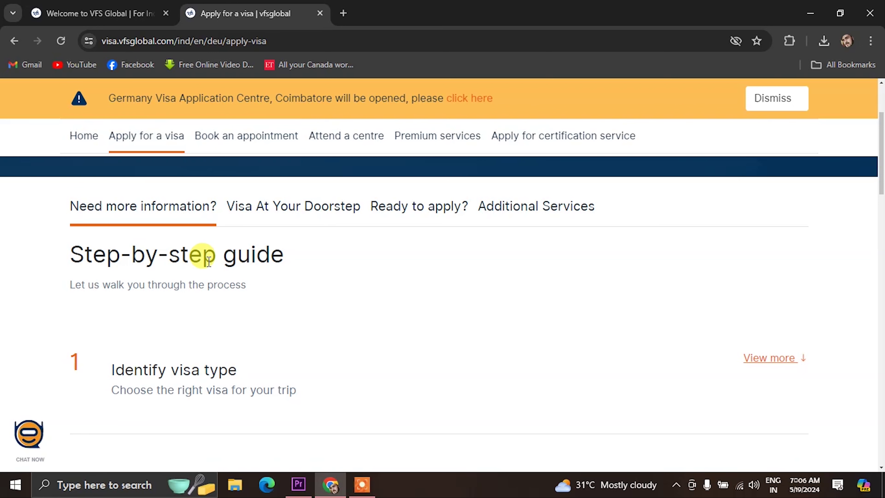
{"action": "scroll", "coordinate": [259, 259], "scroll_direction": "down", "scroll_amount": 2}
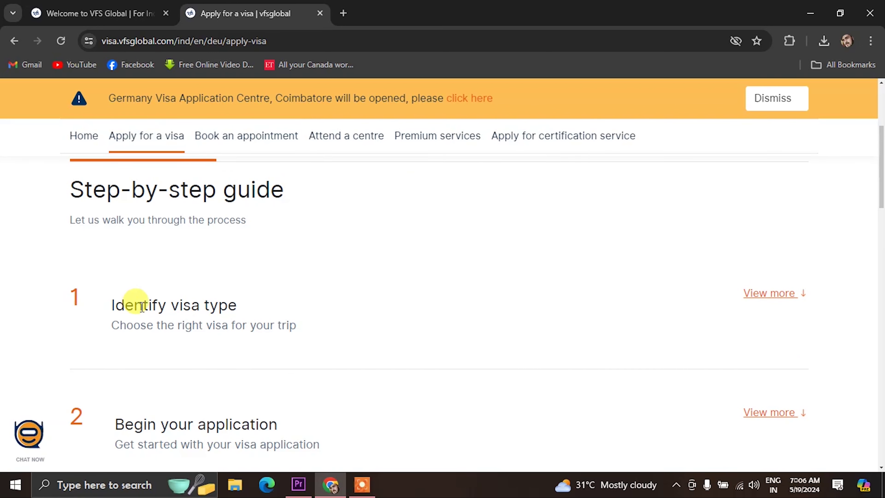
{"action": "scroll", "coordinate": [178, 314], "scroll_direction": "down", "scroll_amount": 2}
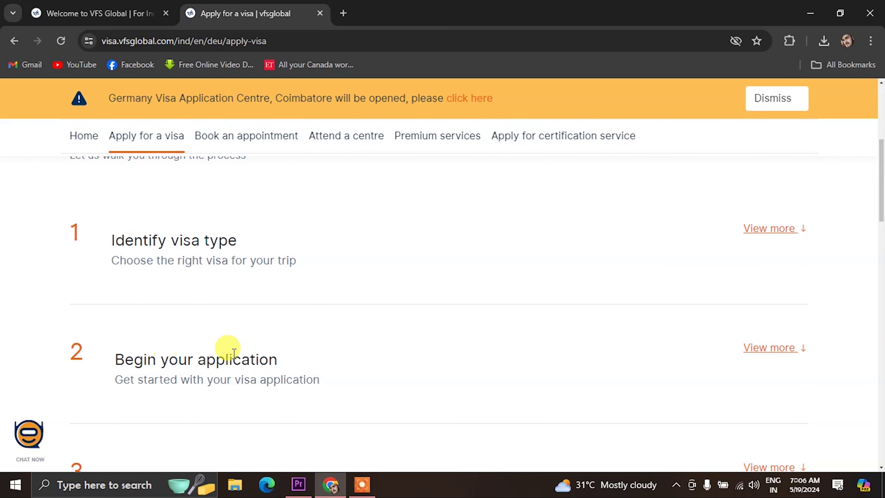
{"action": "scroll", "coordinate": [223, 349], "scroll_direction": "down", "scroll_amount": 3}
{"action": "scroll", "coordinate": [244, 347], "scroll_direction": "down", "scroll_amount": 3}
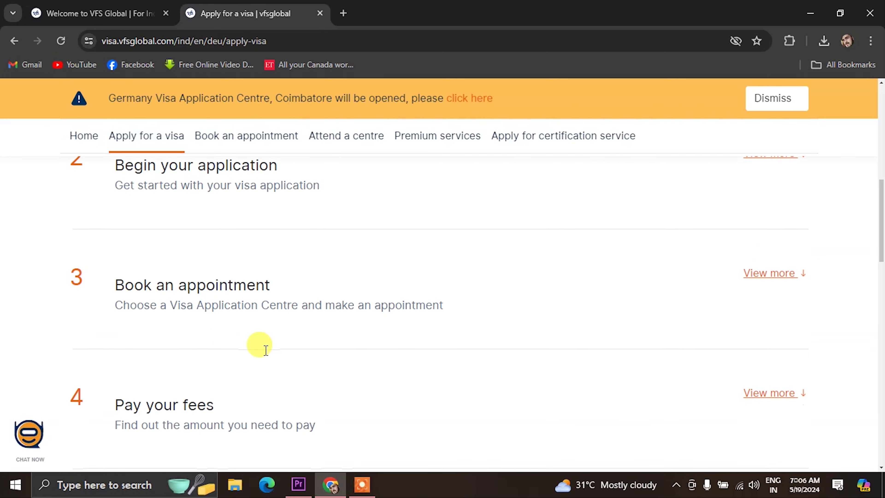
{"action": "scroll", "coordinate": [253, 346], "scroll_direction": "down", "scroll_amount": 3}
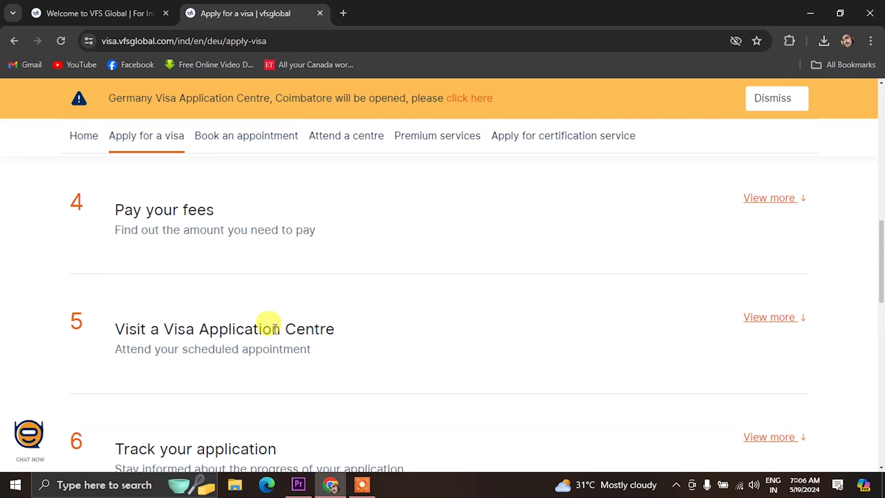
{"action": "scroll", "coordinate": [267, 322], "scroll_direction": "down", "scroll_amount": 3}
{"action": "scroll", "coordinate": [290, 326], "scroll_direction": "down", "scroll_amount": 3}
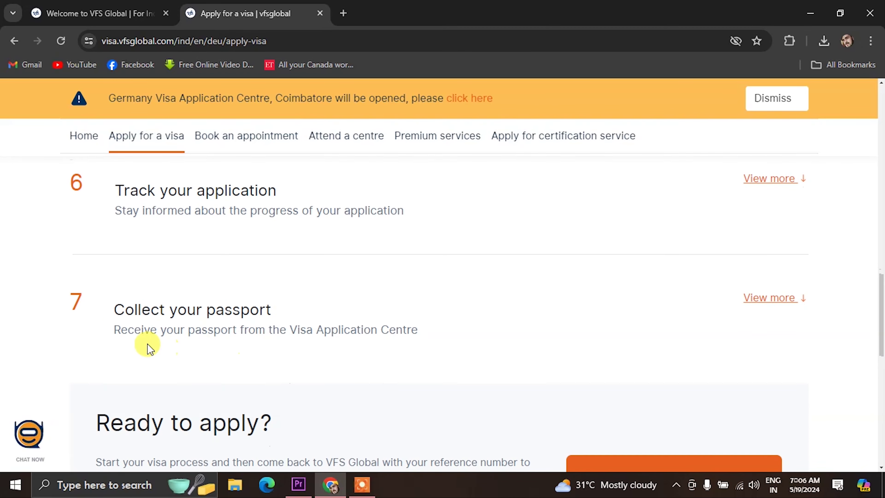
{"action": "scroll", "coordinate": [345, 321], "scroll_direction": "up", "scroll_amount": 15}
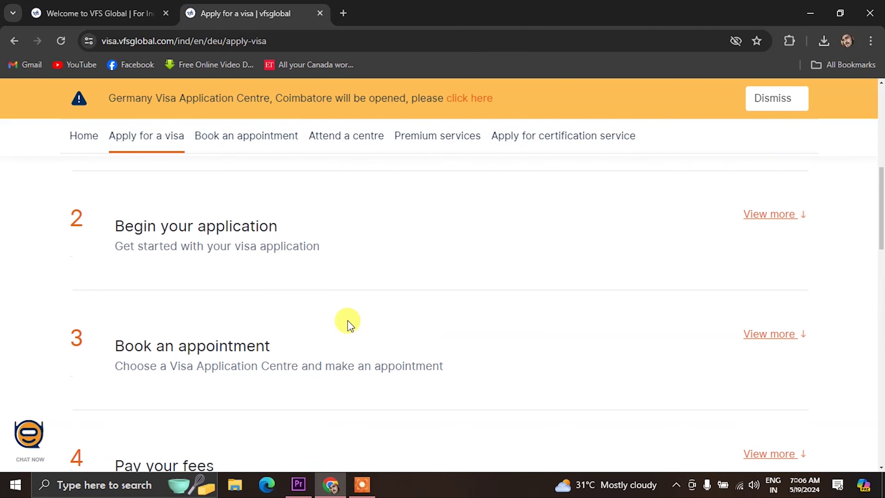
{"action": "scroll", "coordinate": [336, 321], "scroll_direction": "up", "scroll_amount": 4}
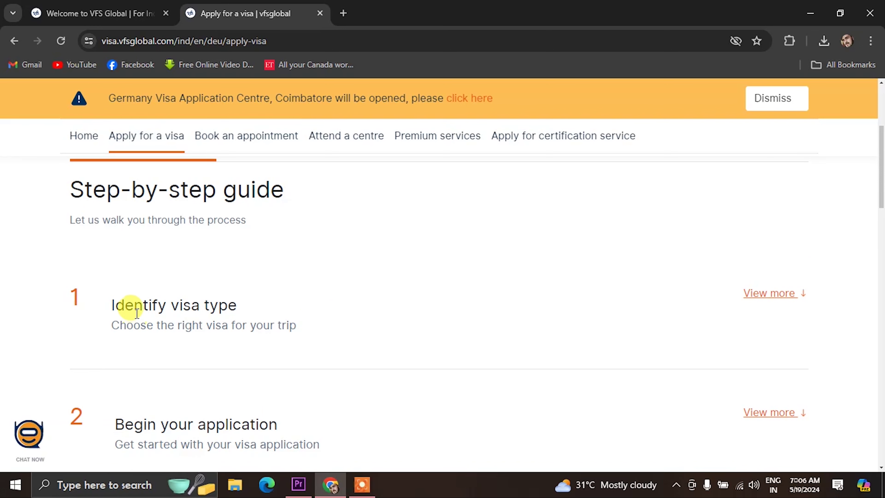
Expand the Identify visa type step and open the Kolkata centre's visa information.
{"action": "left_click", "coordinate": [764, 298]}
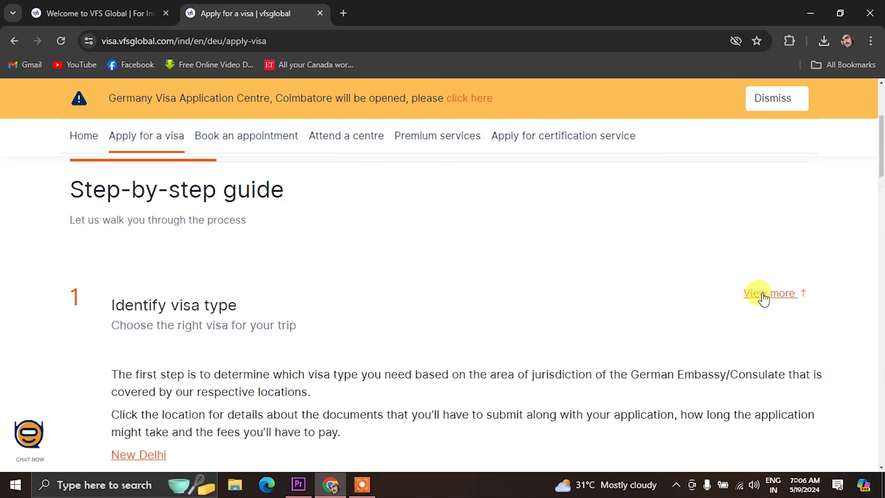
{"action": "scroll", "coordinate": [292, 368], "scroll_direction": "down", "scroll_amount": 5}
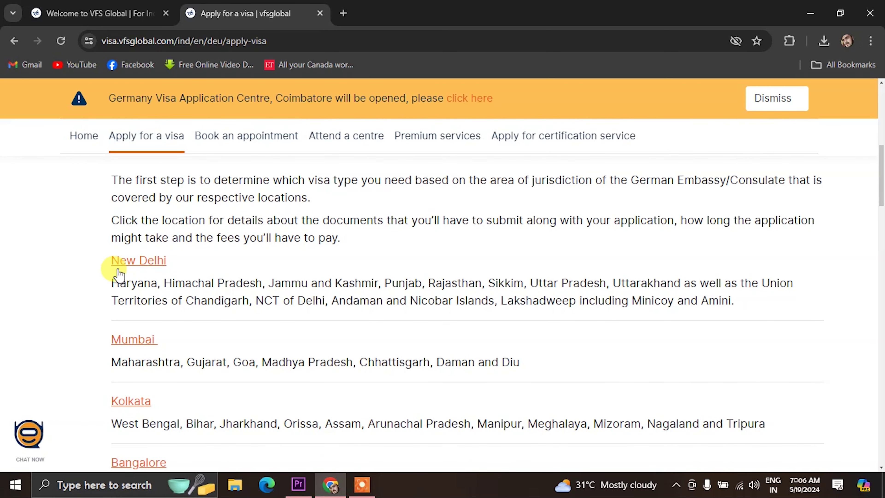
{"action": "scroll", "coordinate": [131, 352], "scroll_direction": "down", "scroll_amount": 3}
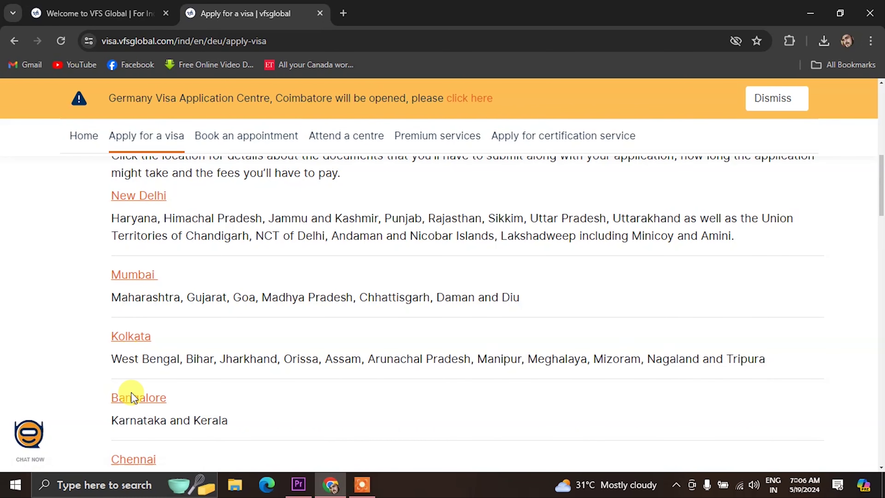
{"action": "scroll", "coordinate": [132, 406], "scroll_direction": "down", "scroll_amount": 2}
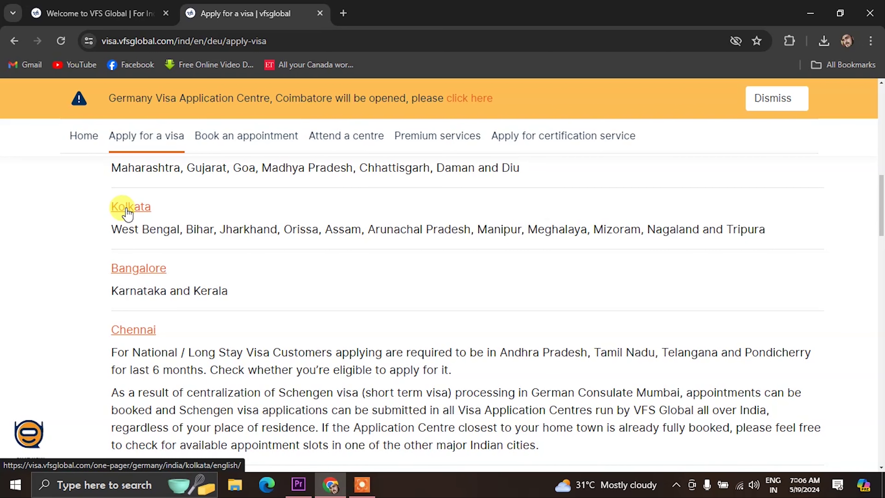
{"action": "scroll", "coordinate": [125, 209], "scroll_direction": "up", "scroll_amount": 2}
{"action": "left_click", "coordinate": [134, 271]}
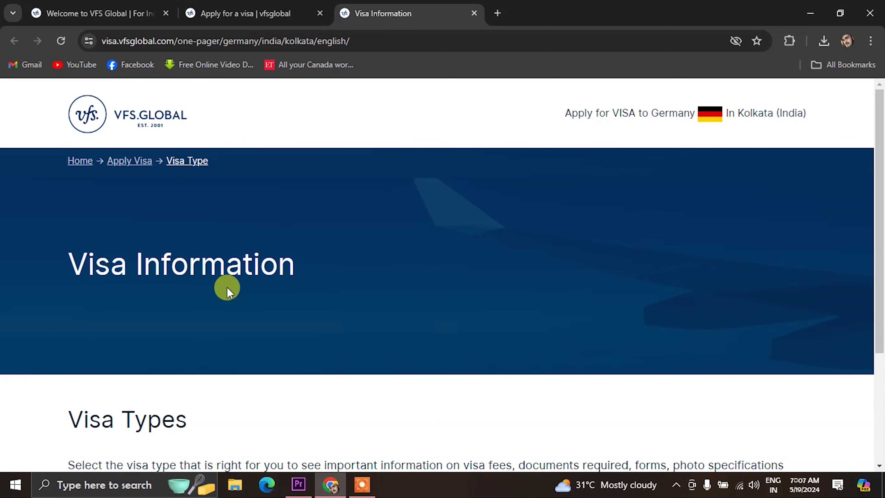
Select Short Term Visa as the visa type and show its Download Form section.
{"action": "scroll", "coordinate": [227, 287], "scroll_direction": "down", "scroll_amount": 3}
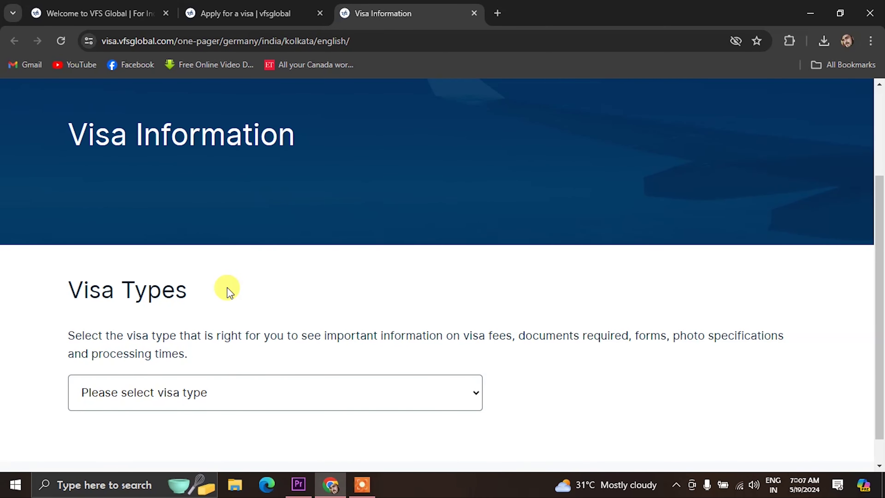
{"action": "scroll", "coordinate": [225, 300], "scroll_direction": "down", "scroll_amount": 1}
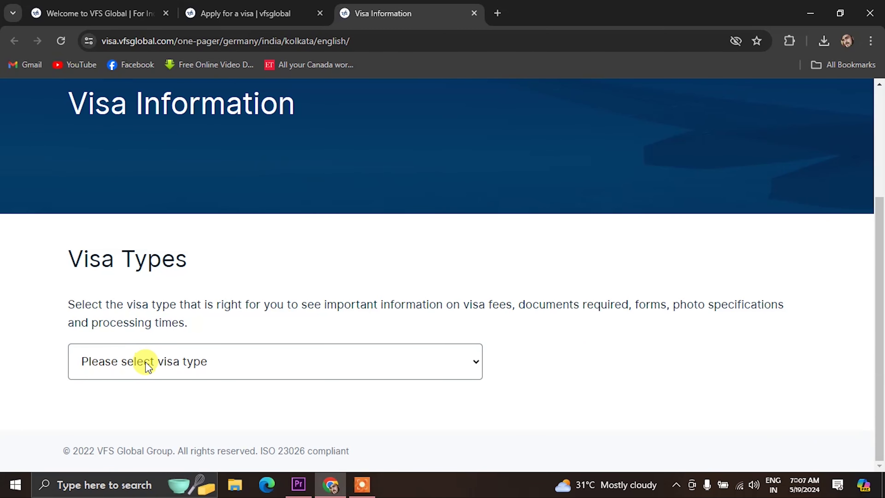
{"action": "left_click", "coordinate": [148, 368]}
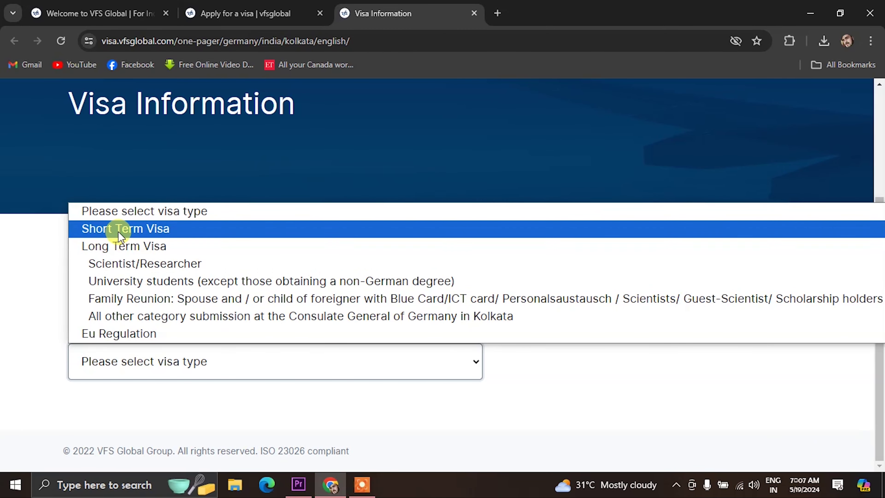
{"action": "left_click", "coordinate": [115, 228]}
{"action": "scroll", "coordinate": [191, 330], "scroll_direction": "down", "scroll_amount": 3}
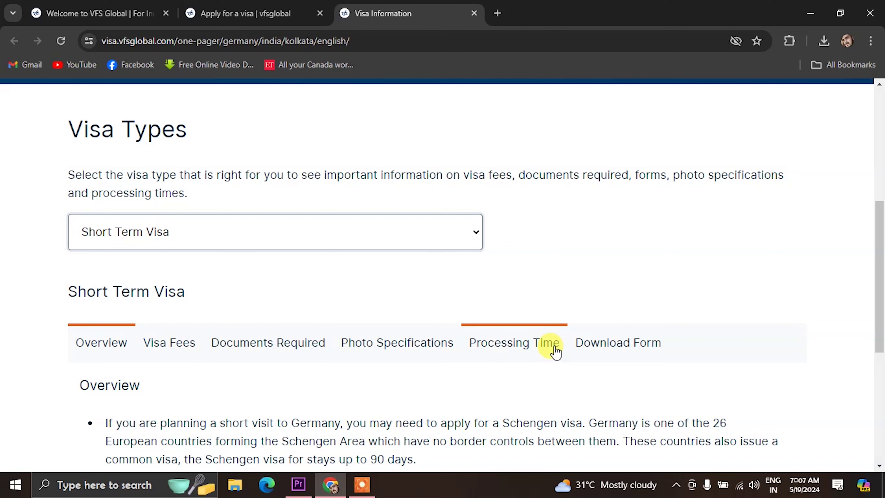
{"action": "left_click", "coordinate": [586, 345]}
{"action": "scroll", "coordinate": [586, 349], "scroll_direction": "down", "scroll_amount": 3}
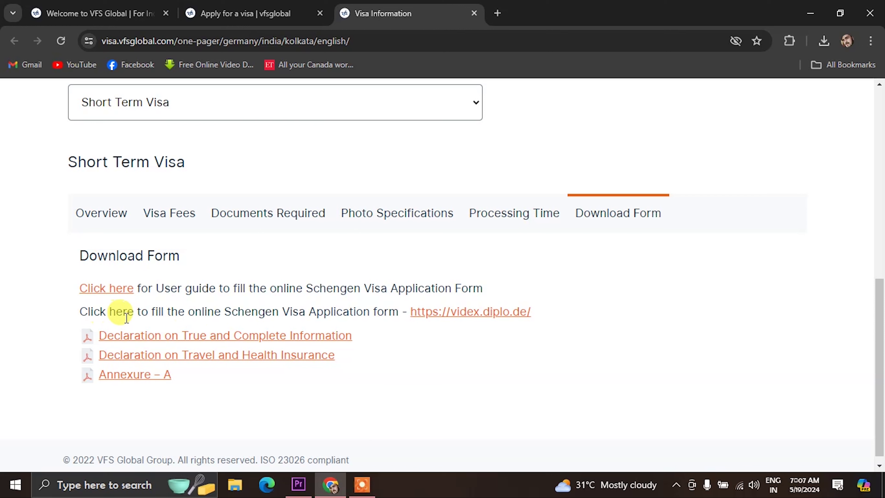
Open the online Schengen visa application form on videx.diplo.de.
{"action": "left_click", "coordinate": [445, 321]}
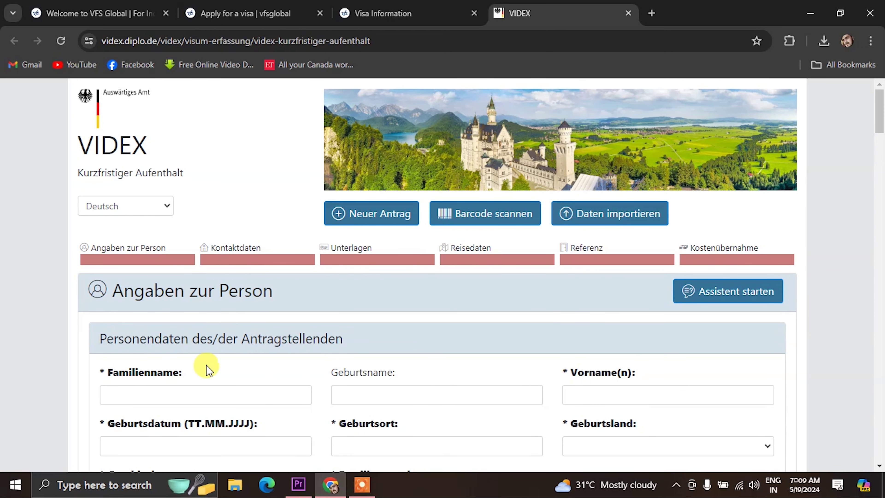
{"action": "scroll", "coordinate": [227, 340], "scroll_direction": "down", "scroll_amount": 2}
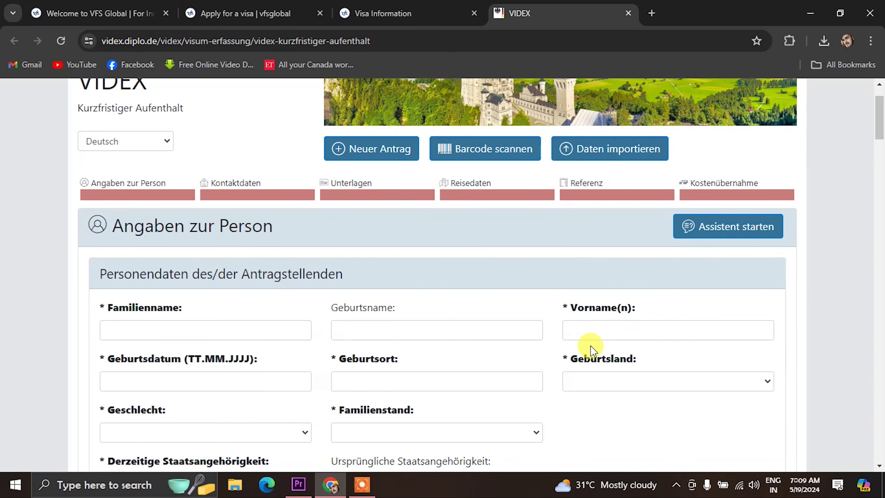
{"action": "scroll", "coordinate": [283, 297], "scroll_direction": "up", "scroll_amount": 2}
Switch the form language to English and begin entering the applicant's family name.
{"action": "left_click", "coordinate": [109, 206]}
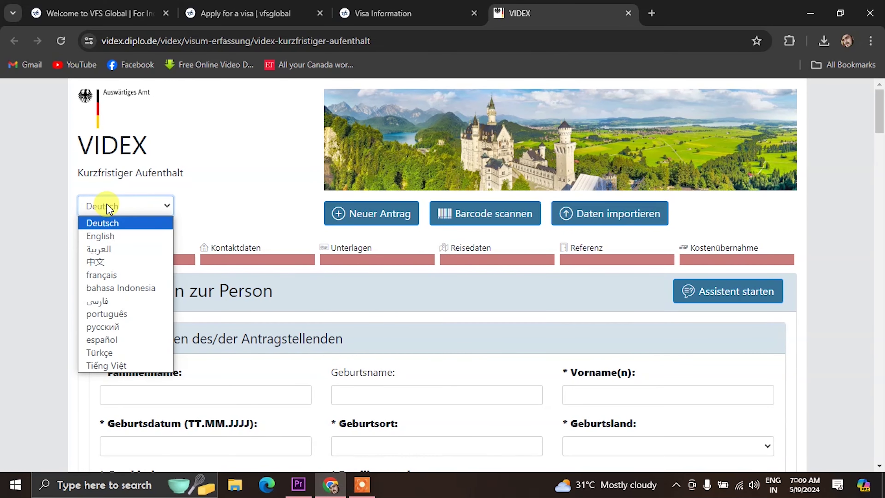
{"action": "left_click", "coordinate": [109, 236]}
{"action": "scroll", "coordinate": [397, 383], "scroll_direction": "down", "scroll_amount": 2}
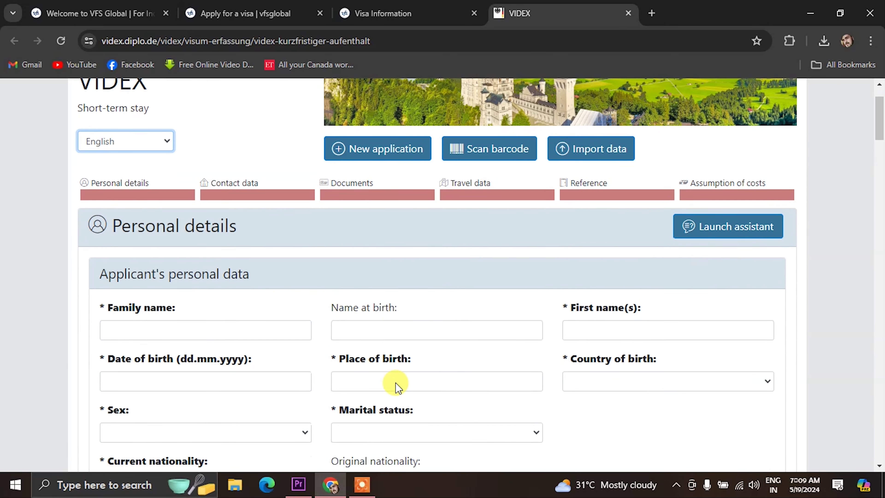
{"action": "scroll", "coordinate": [398, 385], "scroll_direction": "down", "scroll_amount": 2}
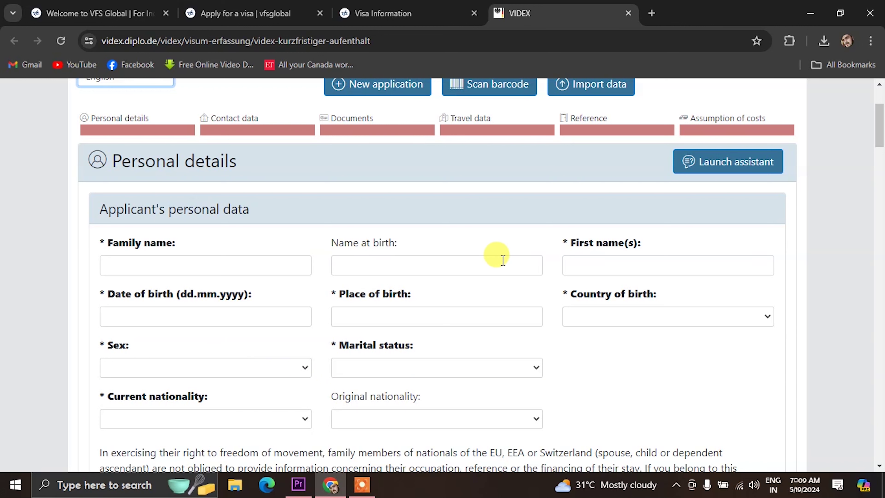
{"action": "left_click", "coordinate": [120, 265]}
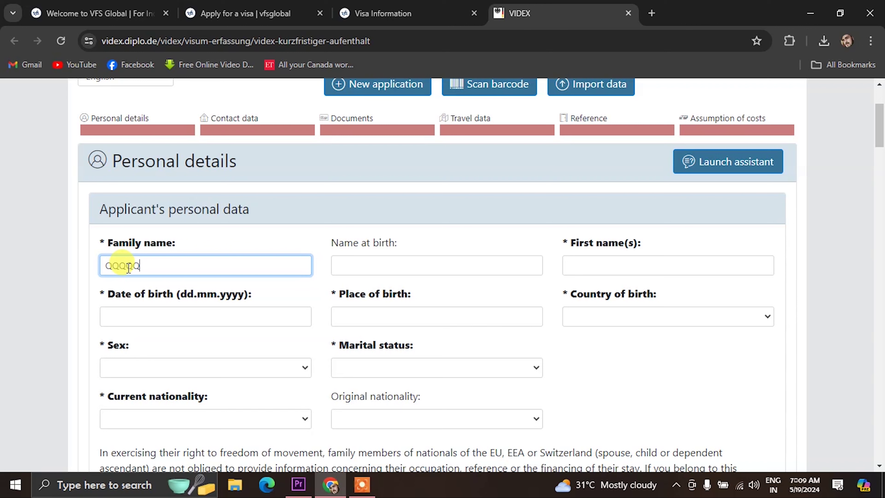
{"action": "left_click", "coordinate": [391, 266]}
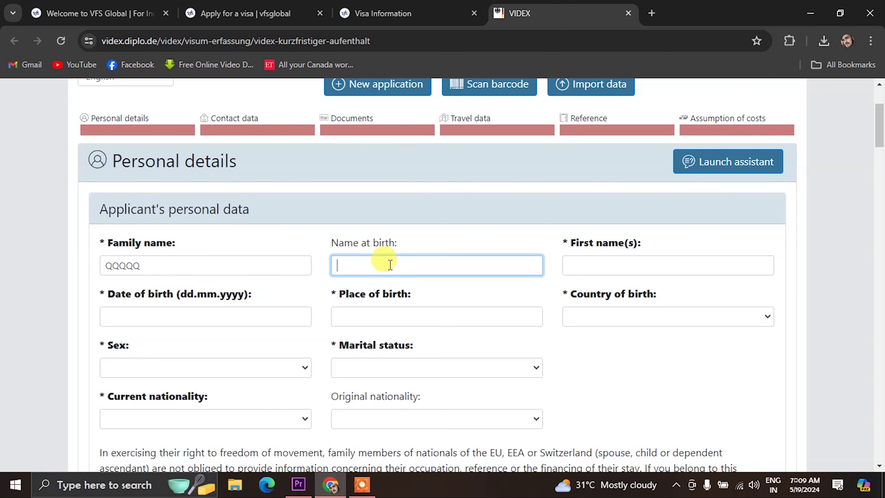
{"action": "type", "text": "RRRR"}
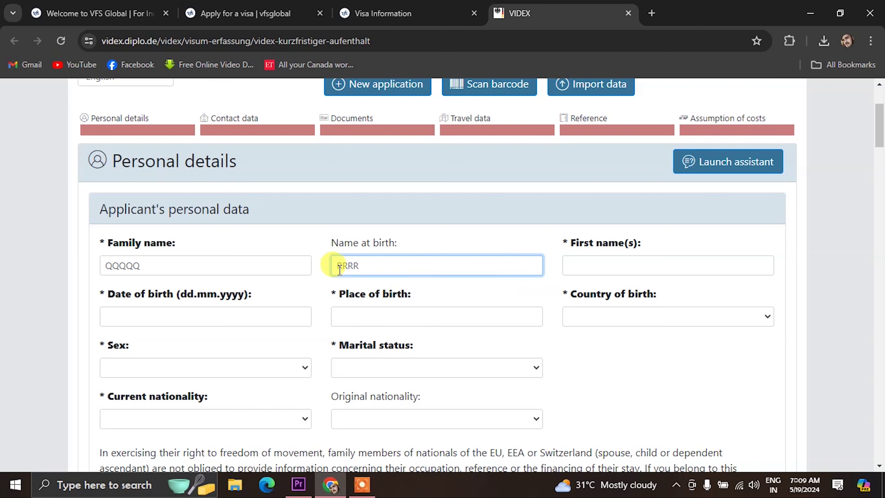
{"action": "left_click", "coordinate": [579, 266]}
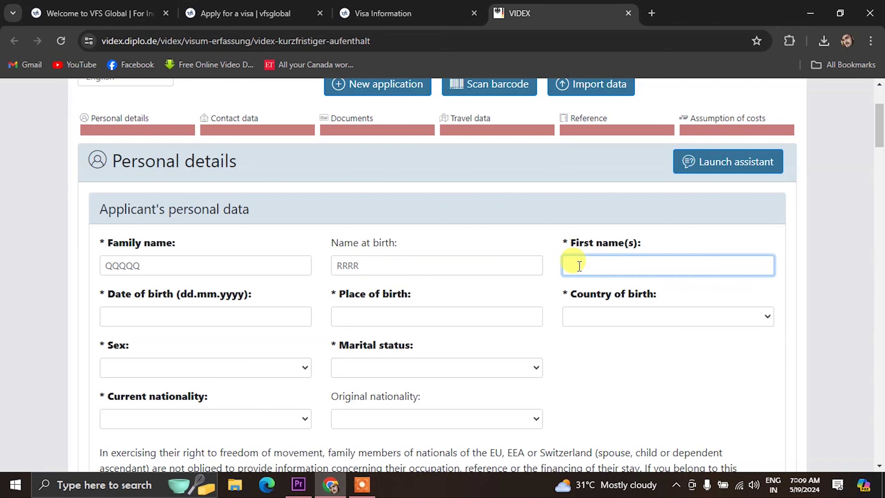
{"action": "type", "text": "RRRRR"}
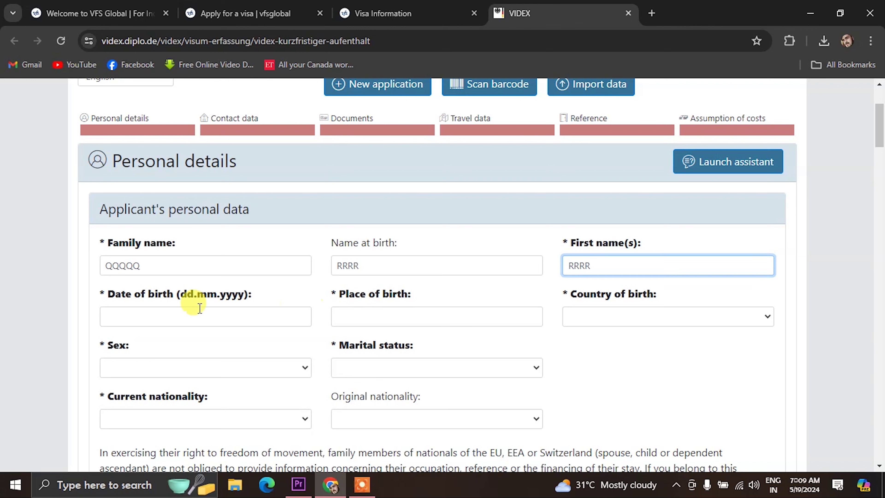
{"action": "left_click", "coordinate": [128, 311]}
{"action": "type", "text": "10"}
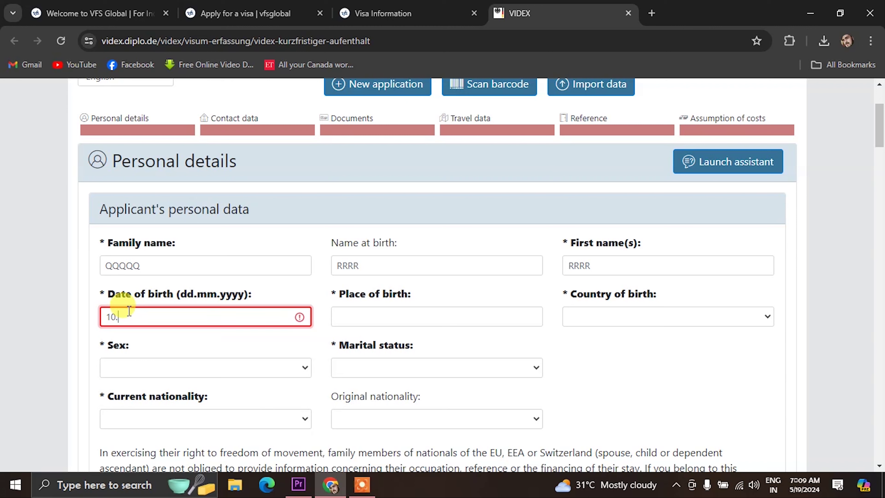
{"action": "type", "text": ".09.1997"}
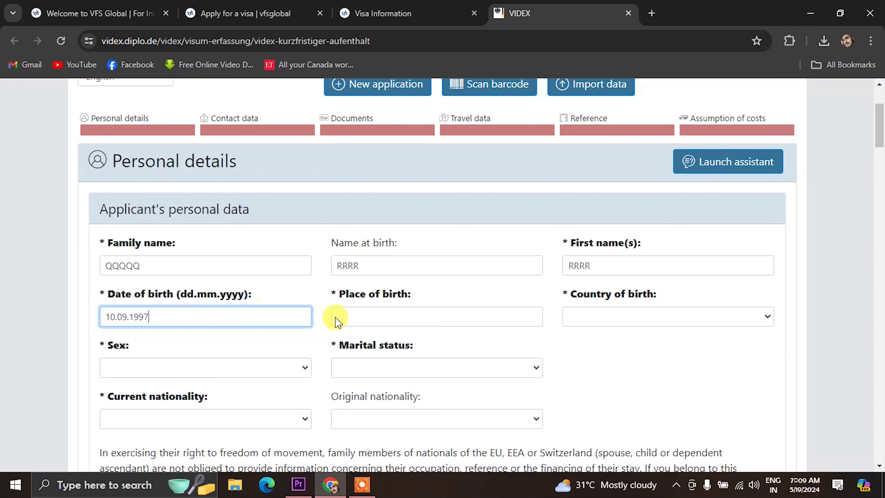
{"action": "left_click", "coordinate": [387, 318]}
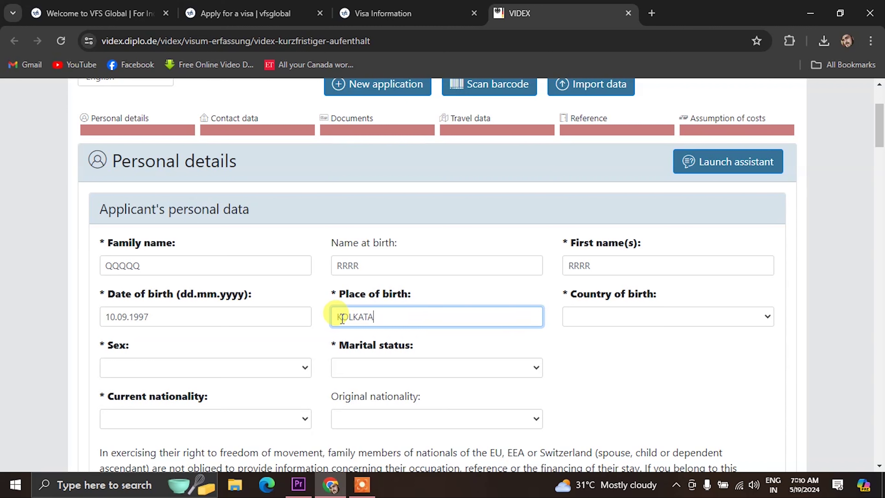
Set country of birth to India, sex to Male and marital status to Single.
{"action": "left_click", "coordinate": [615, 318]}
{"action": "type", "text": "india"}
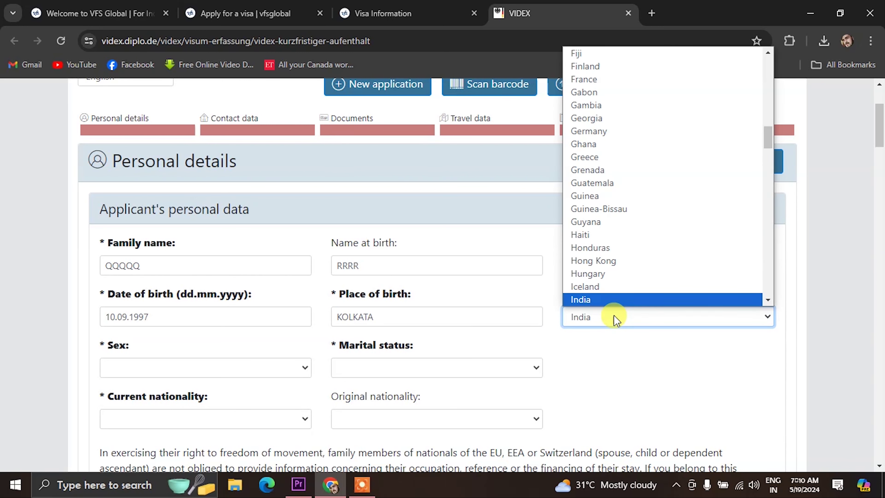
{"action": "key", "text": "Return"}
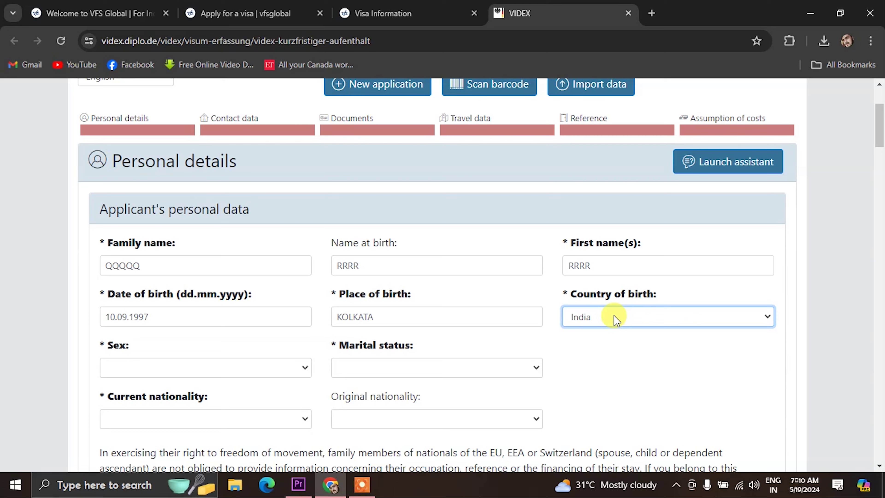
{"action": "scroll", "coordinate": [530, 320], "scroll_direction": "down", "scroll_amount": 2}
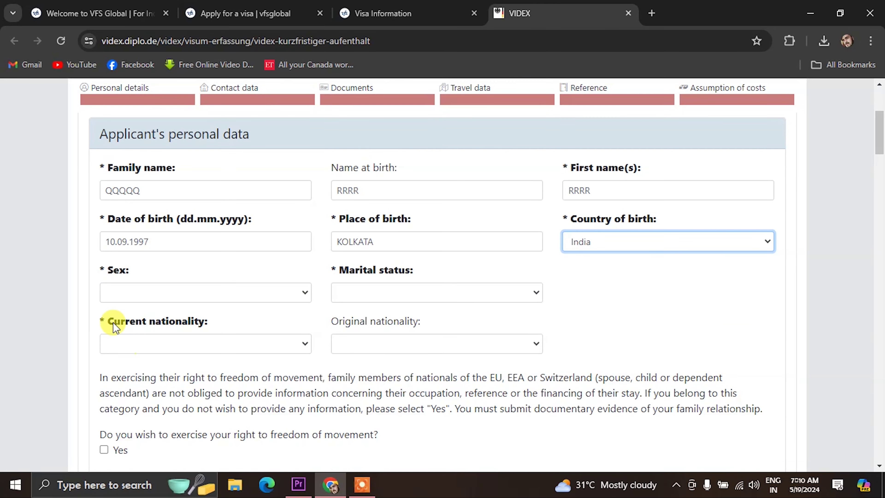
{"action": "left_click", "coordinate": [167, 293]}
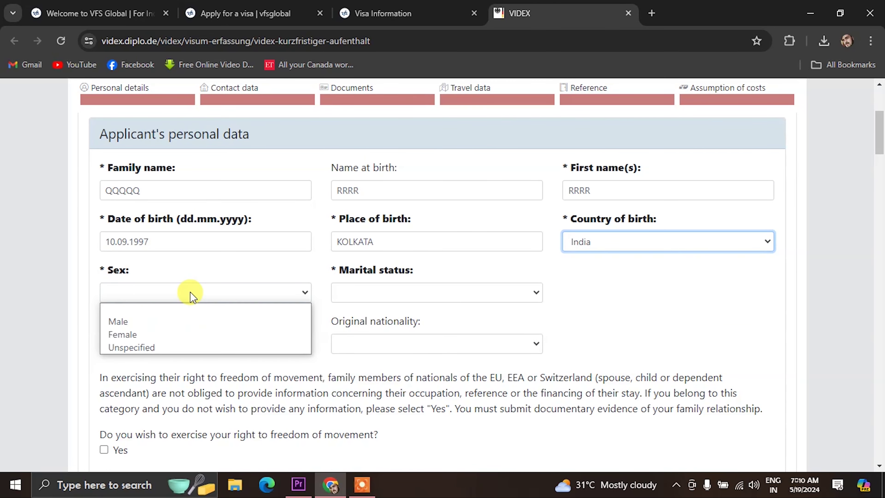
{"action": "left_click", "coordinate": [129, 321]}
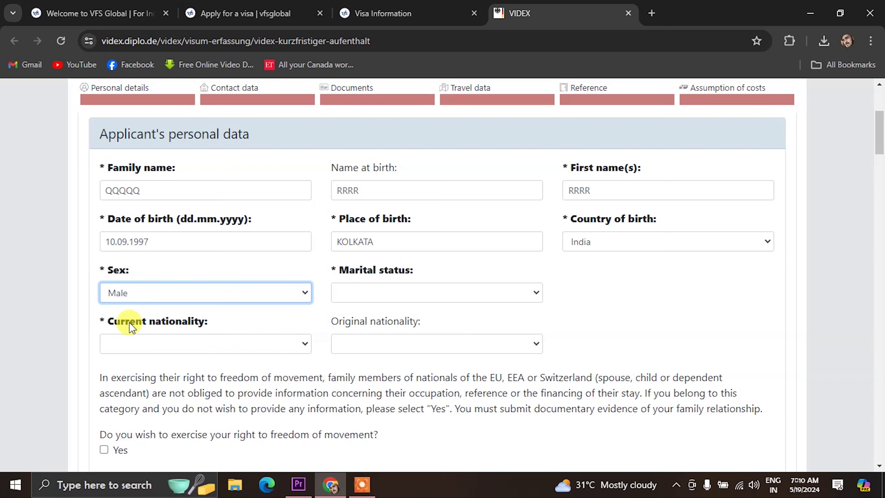
{"action": "left_click", "coordinate": [405, 296]}
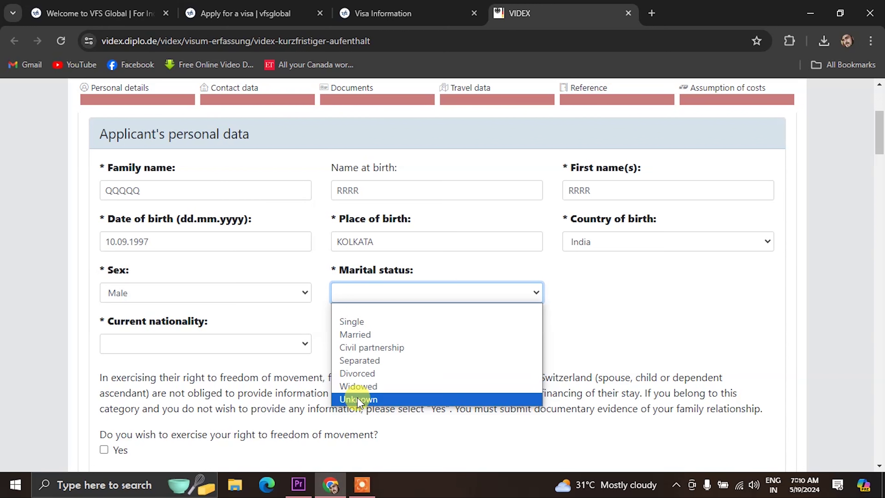
{"action": "left_click", "coordinate": [360, 323]}
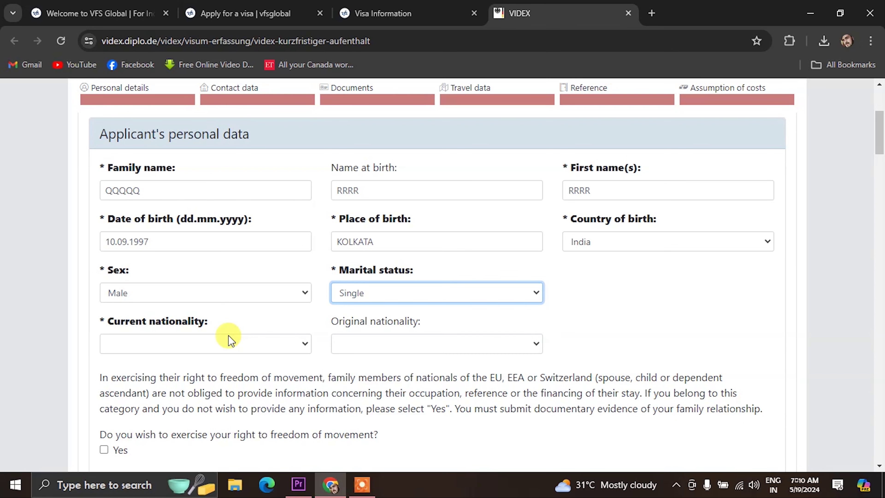
{"action": "scroll", "coordinate": [227, 340], "scroll_direction": "down", "scroll_amount": 2}
Set both current and original nationality to India.
{"action": "left_click", "coordinate": [178, 279]}
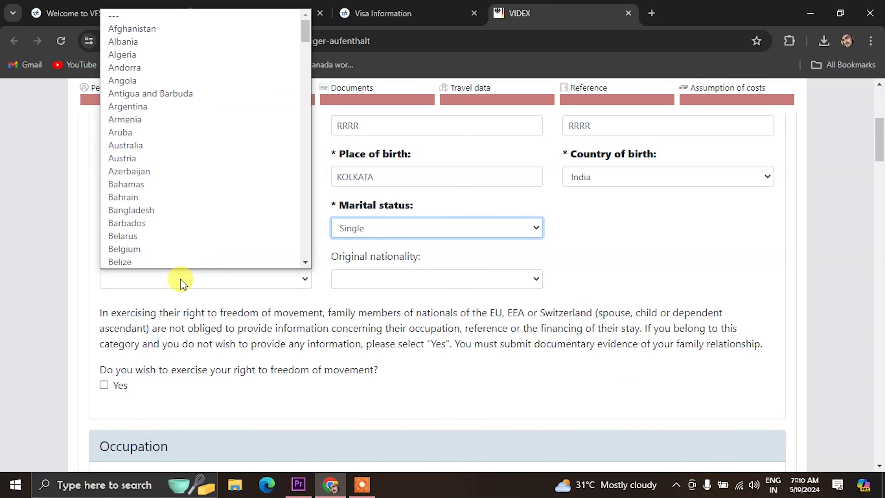
{"action": "type", "text": "india"}
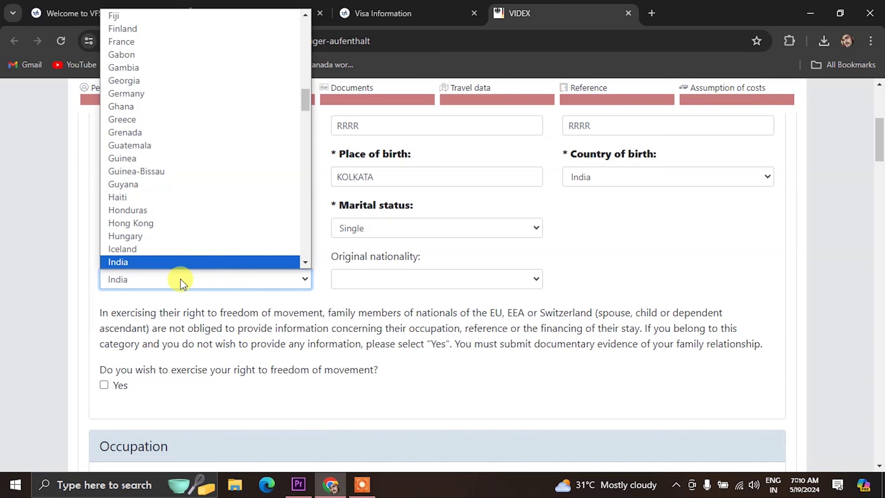
{"action": "key", "text": "Return"}
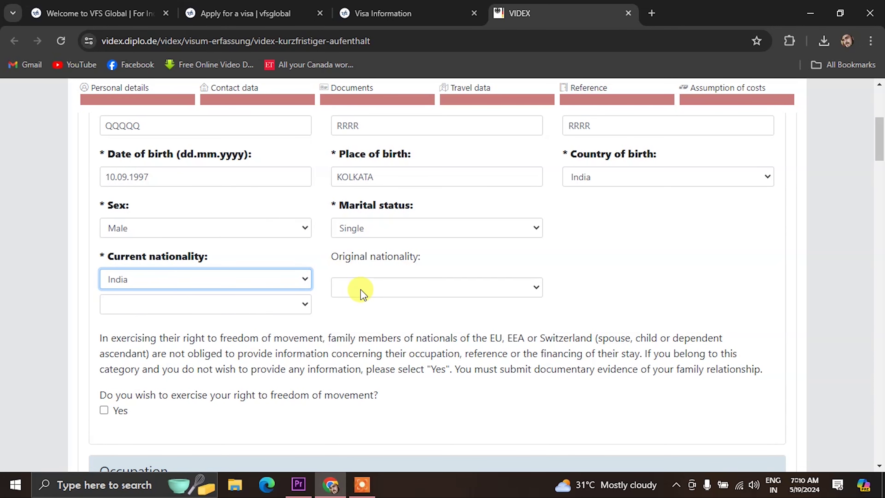
{"action": "left_click", "coordinate": [387, 293]}
{"action": "type", "text": "india"}
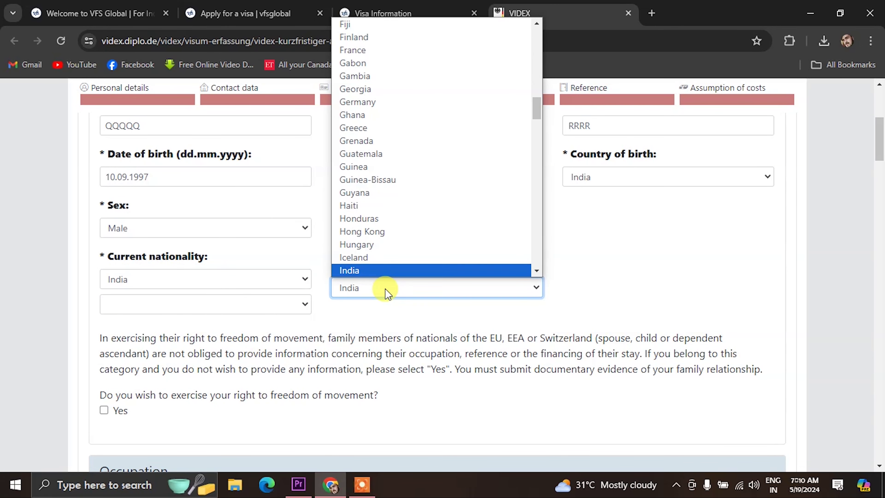
{"action": "key", "text": "Return"}
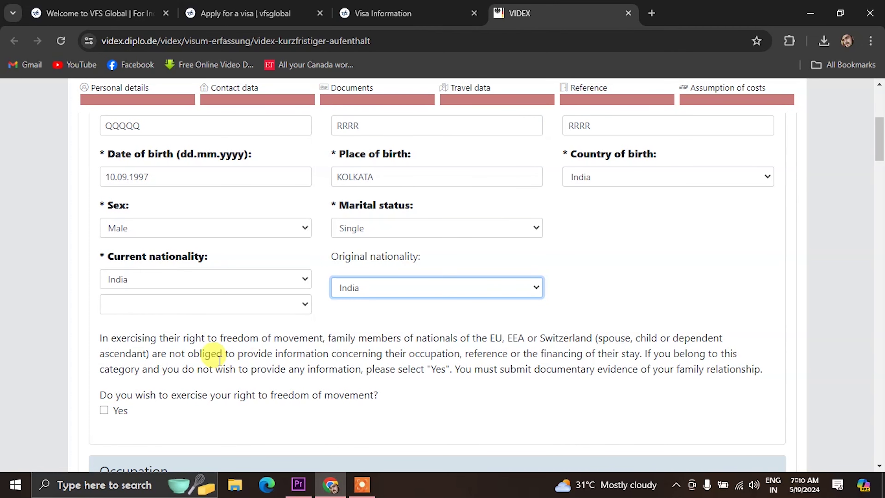
{"action": "scroll", "coordinate": [182, 363], "scroll_direction": "down", "scroll_amount": 3}
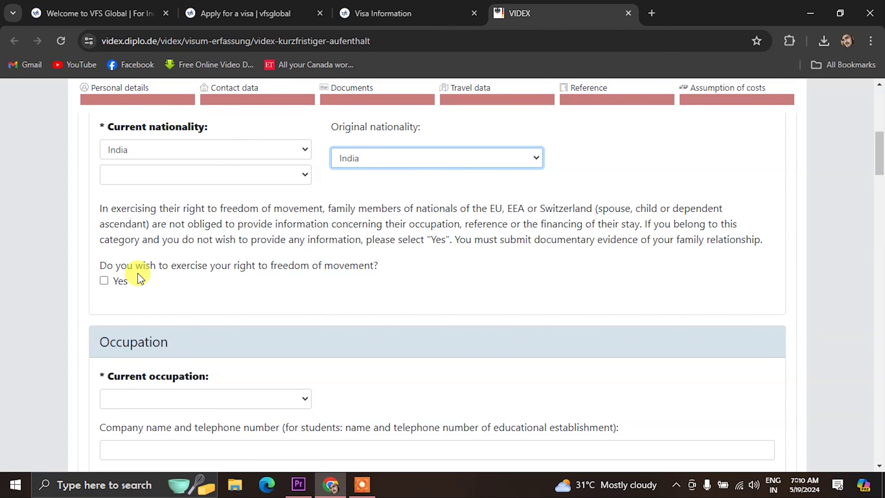
Choose Self-employed as the current occupation.
{"action": "scroll", "coordinate": [308, 310], "scroll_direction": "down", "scroll_amount": 3}
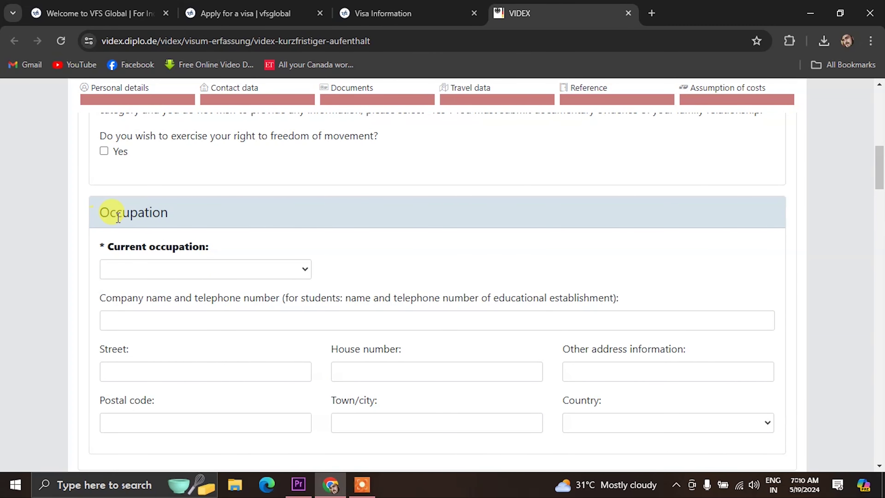
{"action": "left_click", "coordinate": [149, 269]}
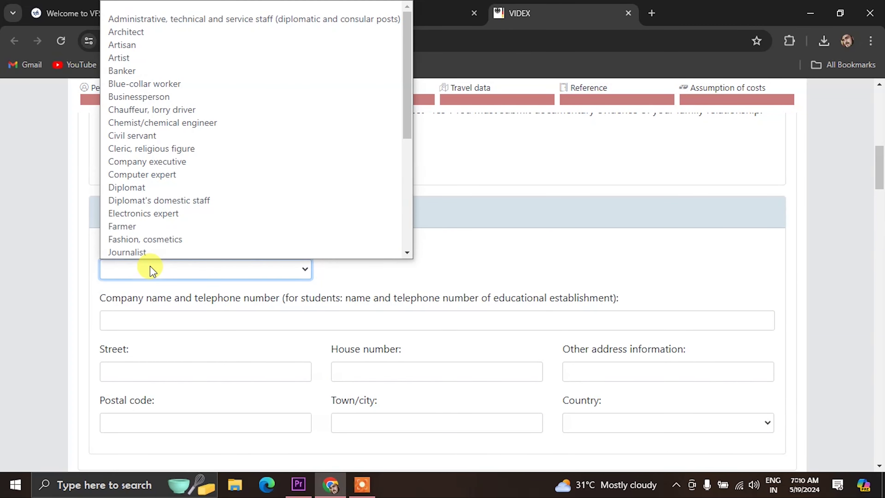
{"action": "scroll", "coordinate": [207, 163], "scroll_direction": "down", "scroll_amount": 5}
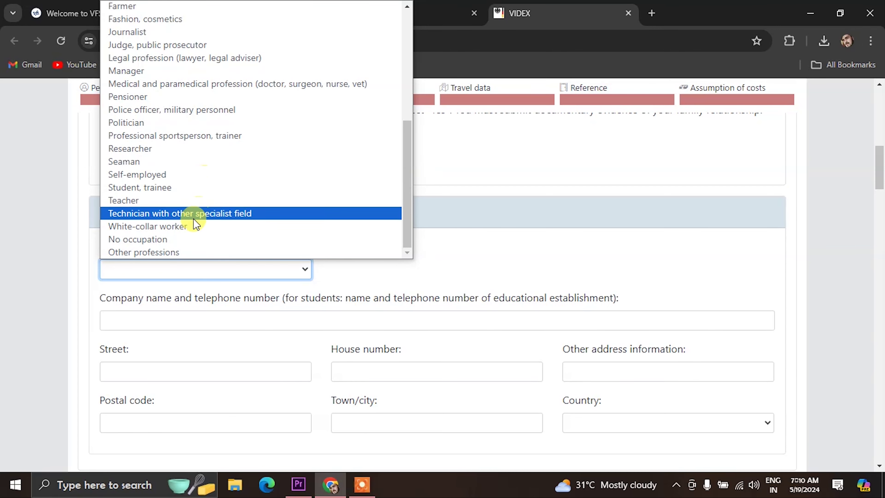
{"action": "scroll", "coordinate": [188, 228], "scroll_direction": "up", "scroll_amount": 3}
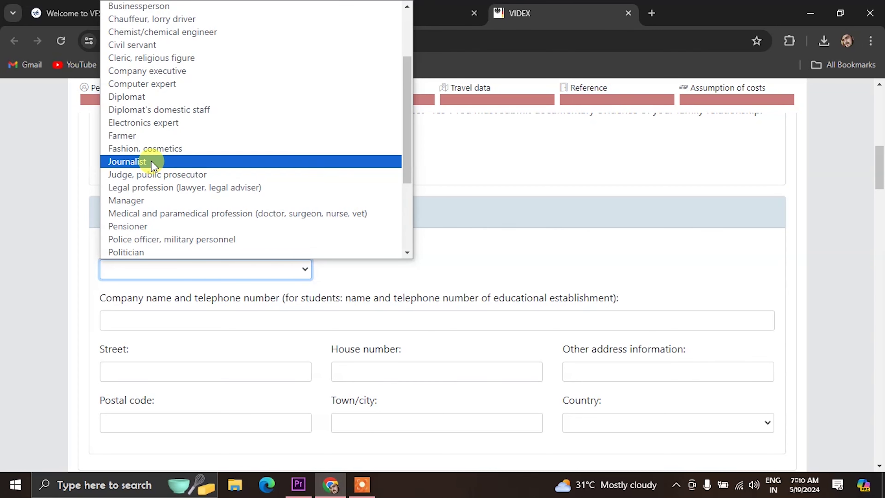
{"action": "scroll", "coordinate": [179, 148], "scroll_direction": "up", "scroll_amount": 3}
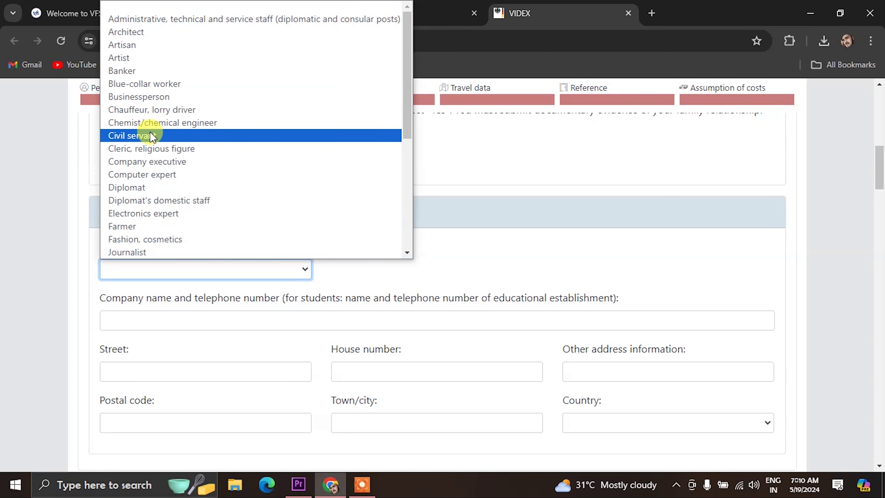
{"action": "scroll", "coordinate": [152, 136], "scroll_direction": "down", "scroll_amount": 5}
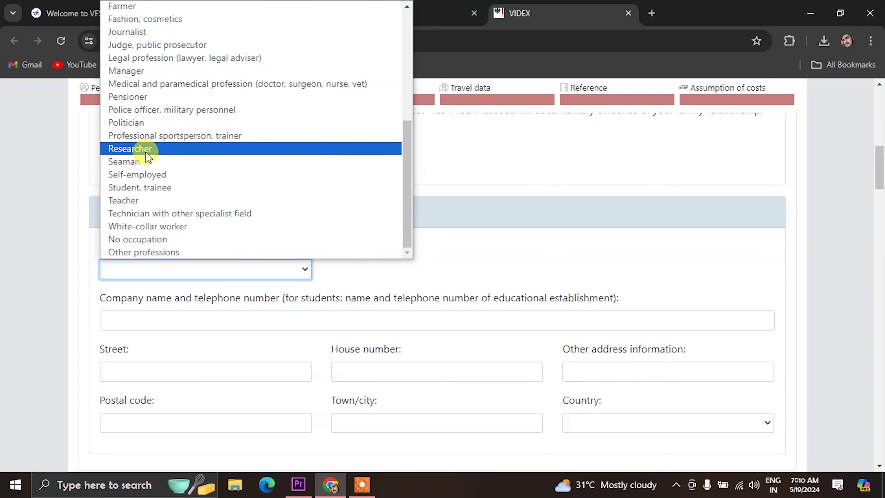
{"action": "left_click", "coordinate": [149, 174]}
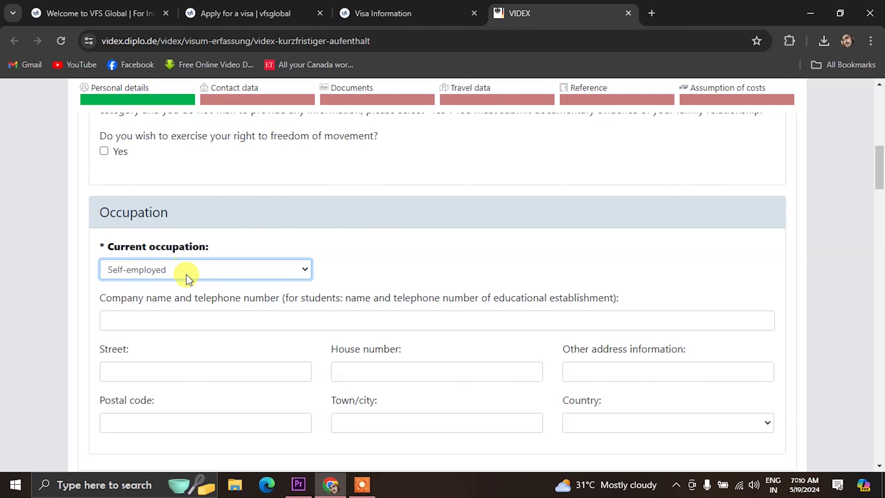
Enter employer YOUTUBE at GARDEN CAFE 12, 7009 KOLKATA, India.
{"action": "left_click", "coordinate": [170, 324]}
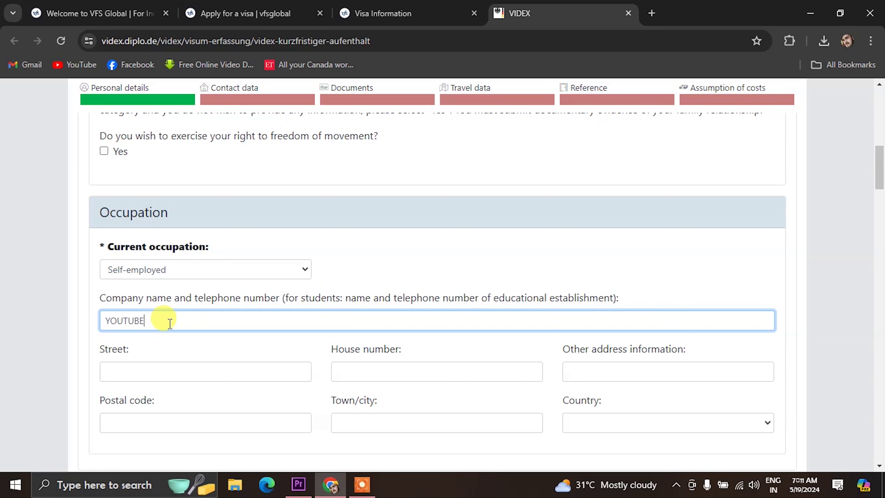
{"action": "scroll", "coordinate": [169, 324], "scroll_direction": "down", "scroll_amount": 2}
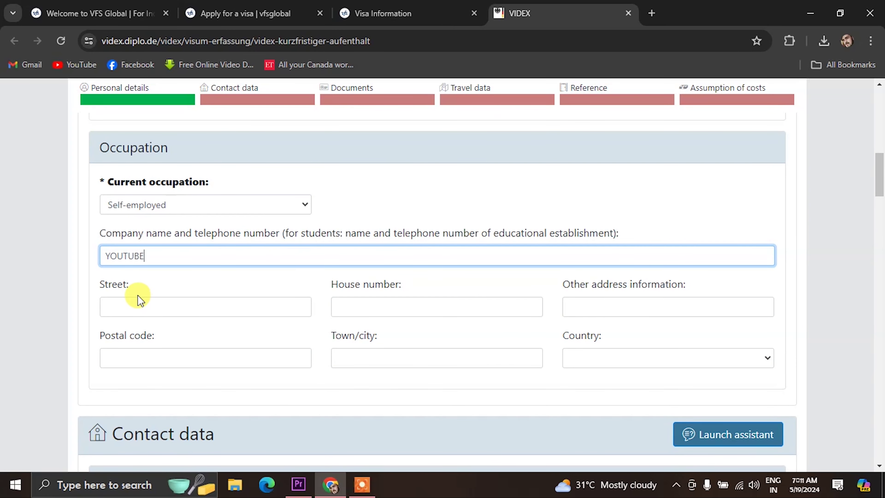
{"action": "left_click", "coordinate": [136, 307]}
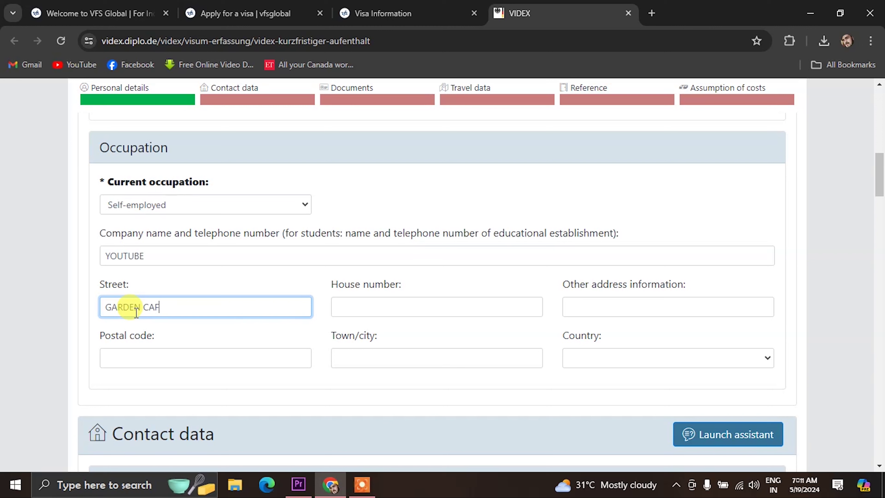
{"action": "left_click", "coordinate": [413, 301]}
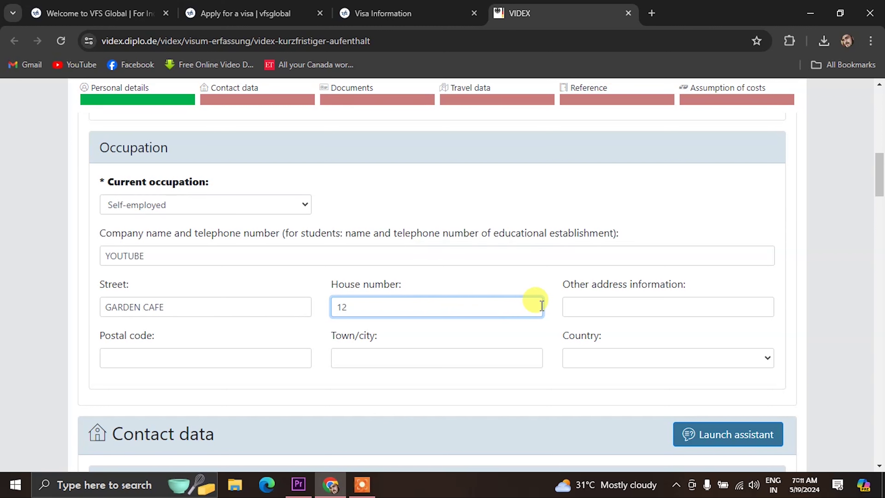
{"action": "left_click", "coordinate": [600, 301]}
{"action": "left_click", "coordinate": [109, 363]}
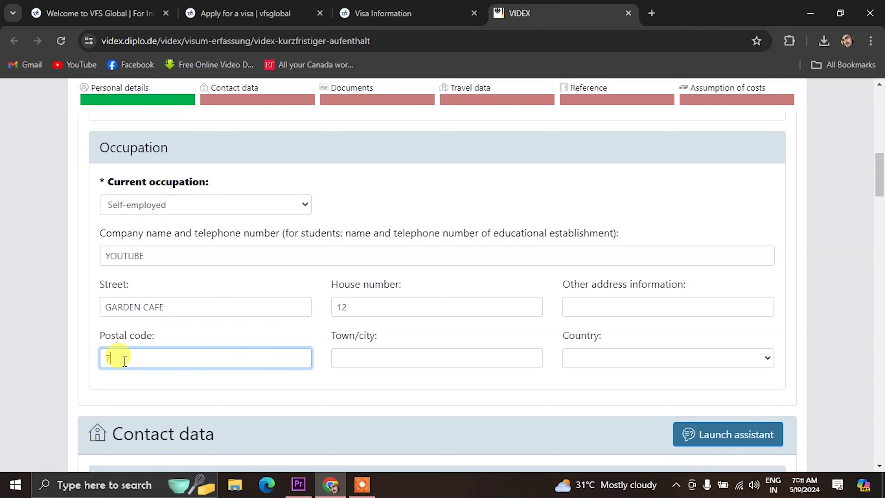
{"action": "left_click", "coordinate": [351, 362]}
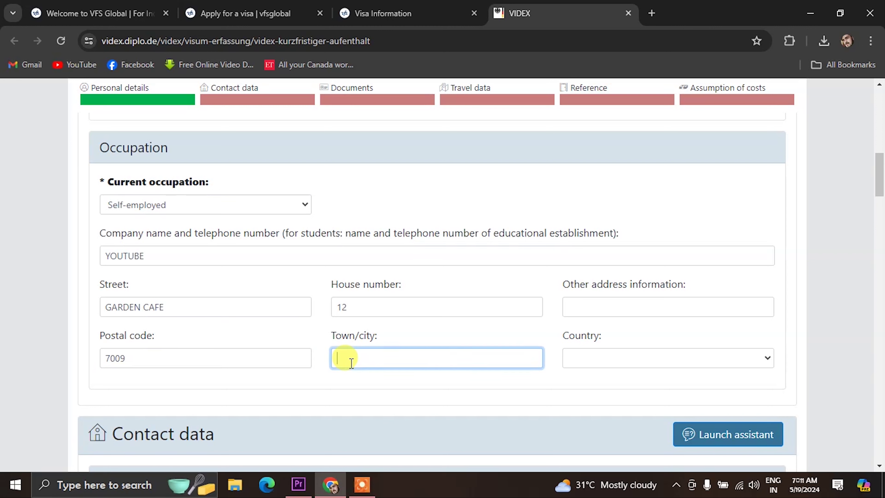
{"action": "type", "text": "KOLKATA"}
{"action": "left_click", "coordinate": [577, 354]}
{"action": "key", "text": "i"}
{"action": "key", "text": "n"}
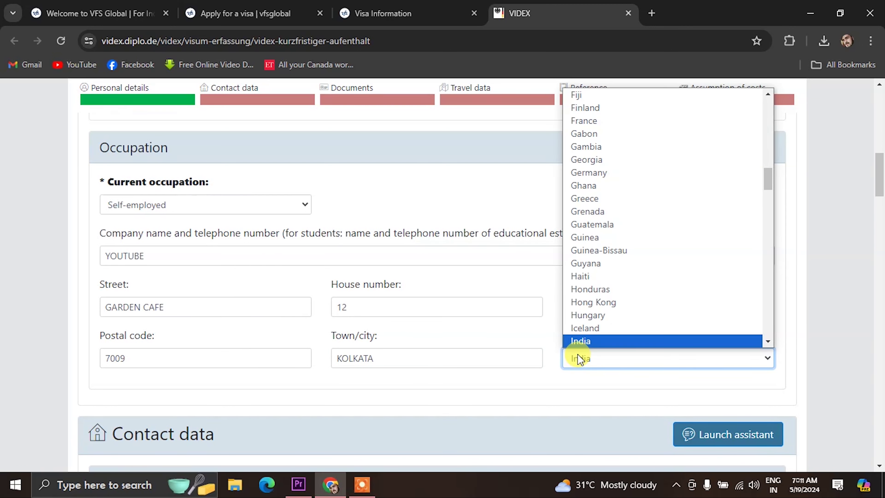
{"action": "key", "text": "Return"}
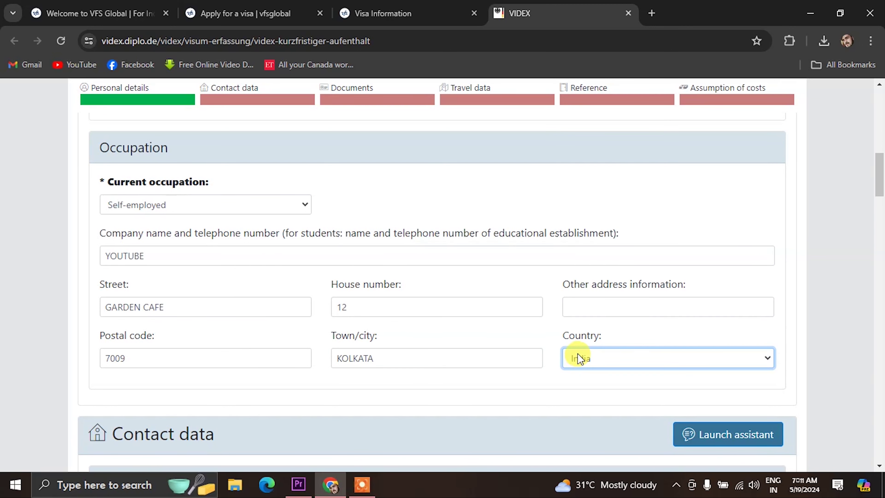
{"action": "left_click_drag", "start_coordinate": [337, 358], "coordinate": [340, 358]}
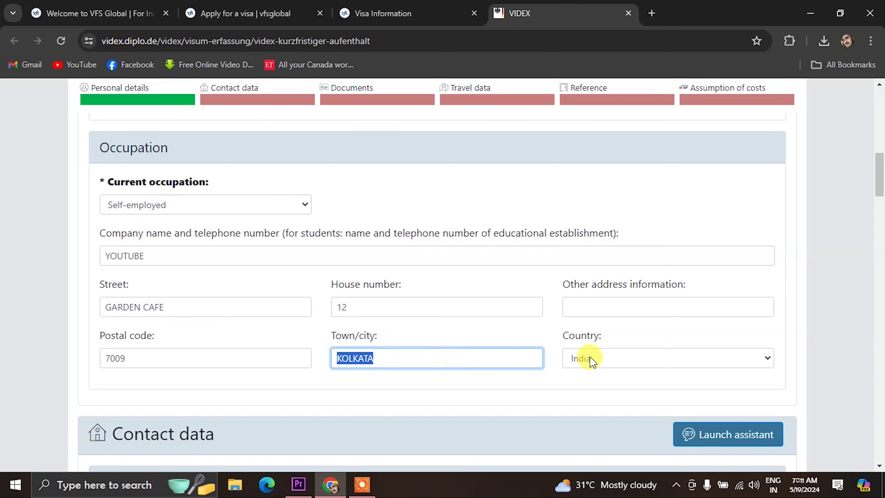
{"action": "left_click", "coordinate": [495, 394]}
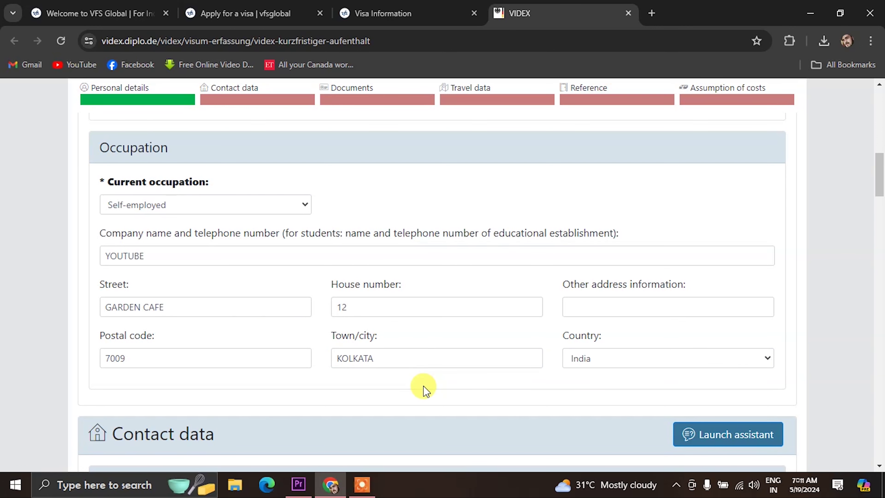
{"action": "scroll", "coordinate": [424, 387], "scroll_direction": "down", "scroll_amount": 5}
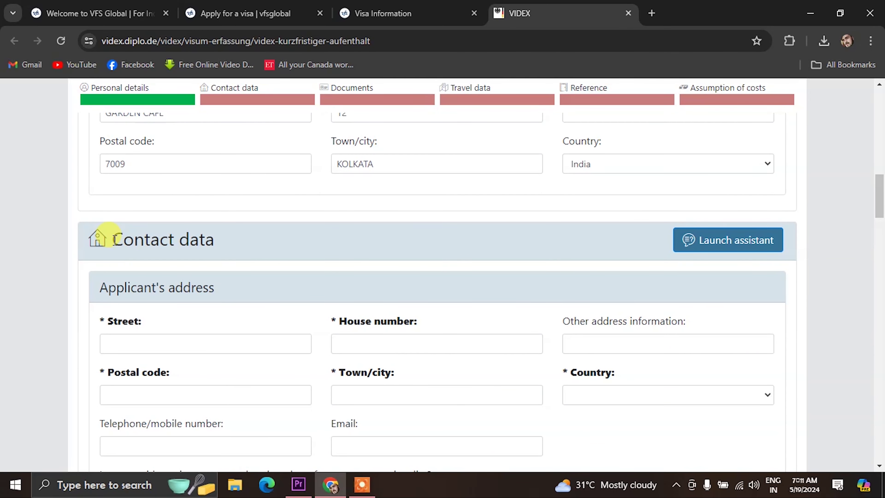
{"action": "scroll", "coordinate": [231, 279], "scroll_direction": "down", "scroll_amount": 2}
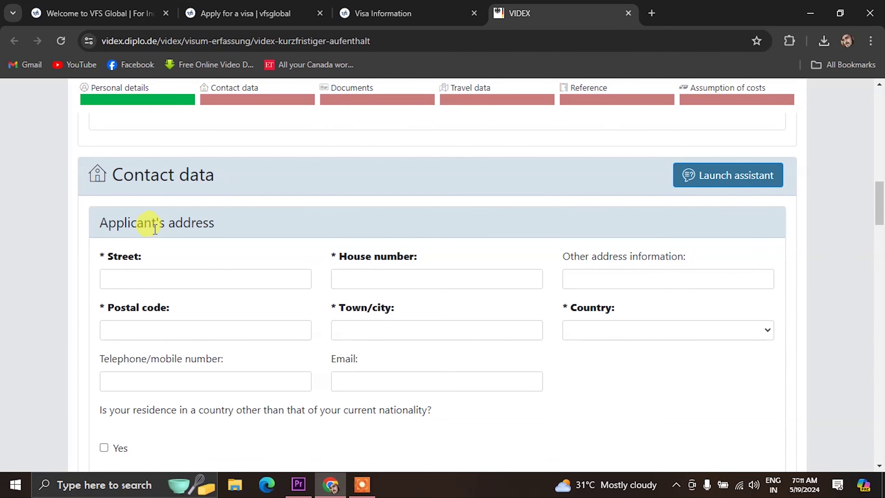
{"action": "left_click", "coordinate": [137, 277]}
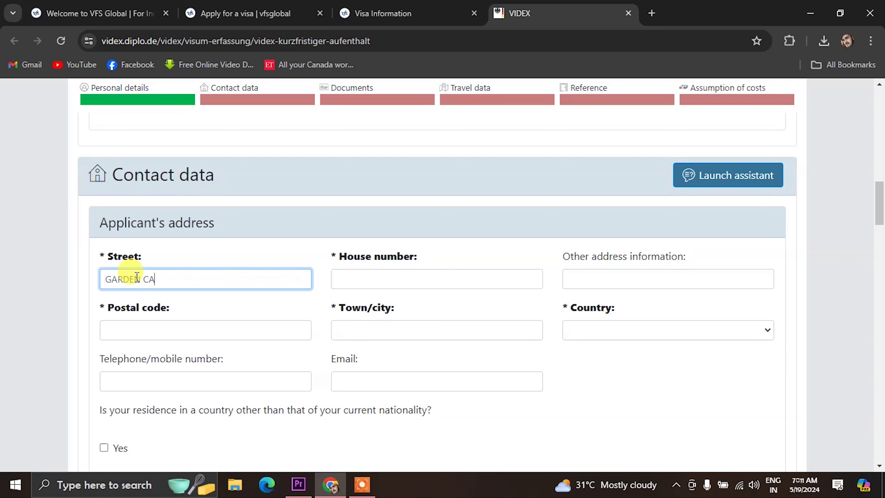
{"action": "left_click", "coordinate": [363, 281]}
{"action": "type", "text": "12"}
{"action": "left_click", "coordinate": [123, 334]}
{"action": "type", "text": "70"}
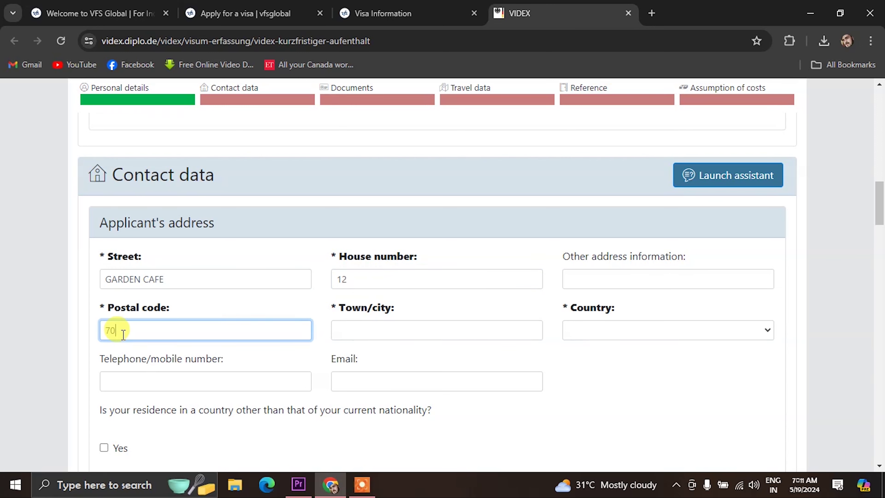
{"action": "type", "text": "09"}
{"action": "left_click", "coordinate": [394, 333]}
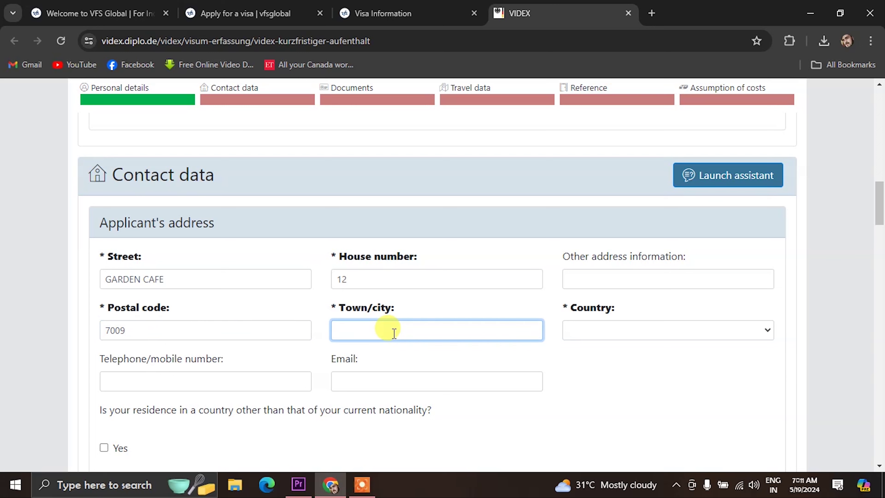
{"action": "type", "text": "KOL"}
{"action": "left_click_drag", "start_coordinate": [383, 332], "coordinate": [326, 332]}
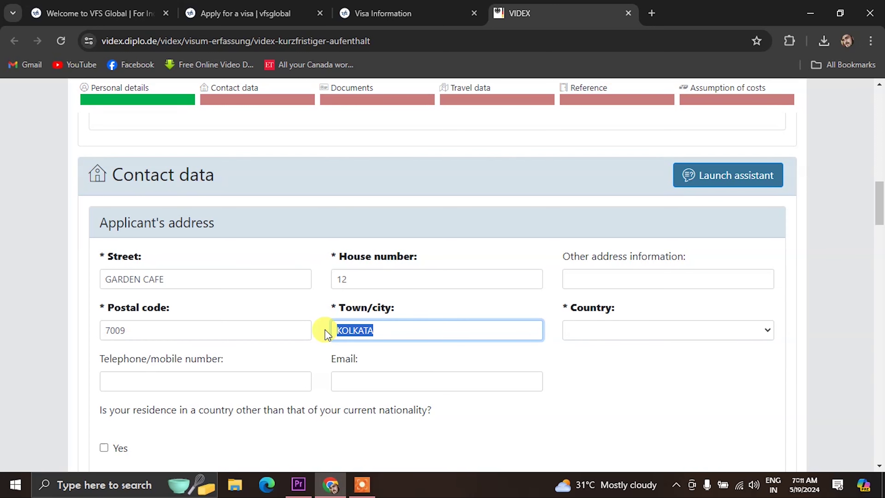
{"action": "left_click", "coordinate": [602, 329]}
{"action": "type", "text": "india"}
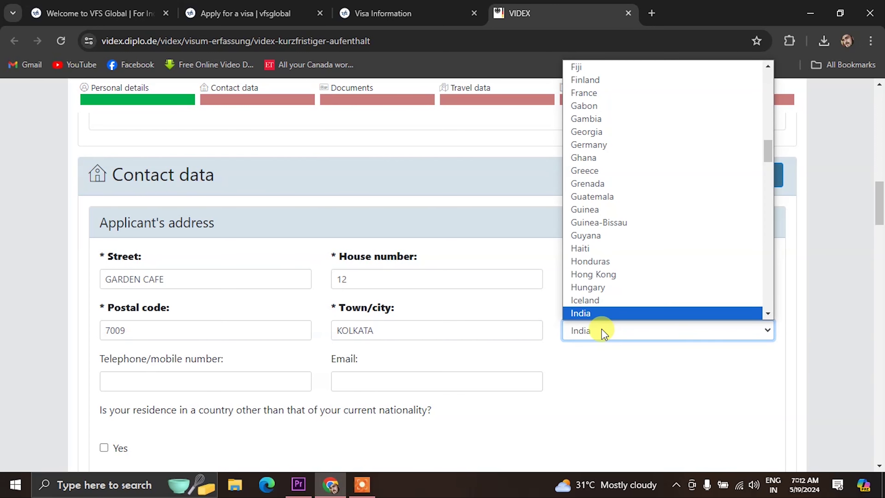
{"action": "key", "text": "Return"}
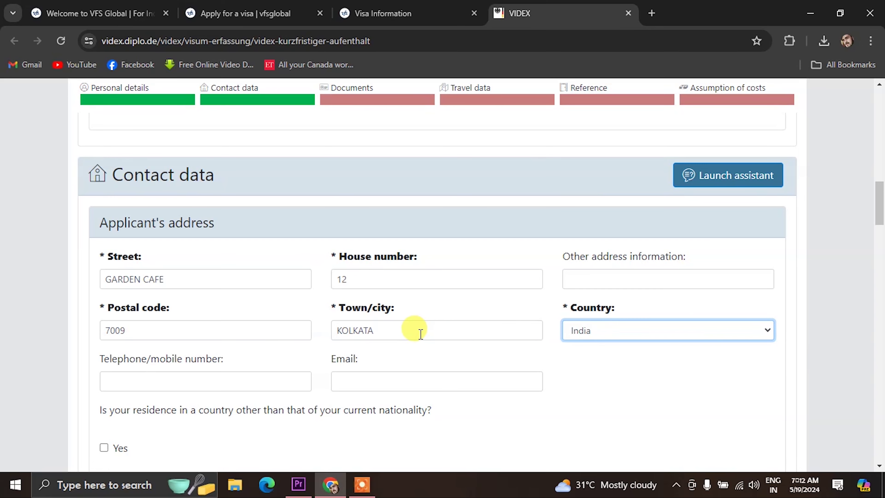
Fill in the applicant's phone number and e-mail address.
{"action": "scroll", "coordinate": [121, 325], "scroll_direction": "down", "scroll_amount": 2}
{"action": "left_click", "coordinate": [119, 317]}
{"action": "type", "text": "00"}
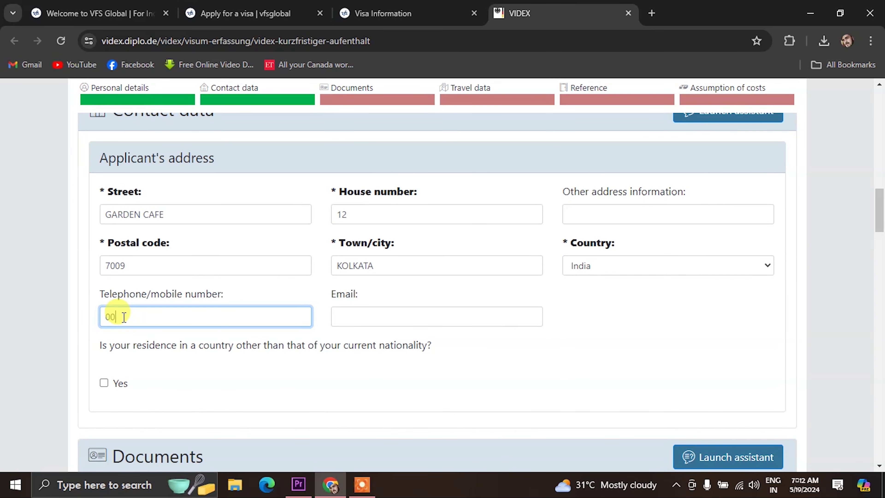
{"action": "type", "text": "00000000"}
{"action": "left_click", "coordinate": [377, 318]}
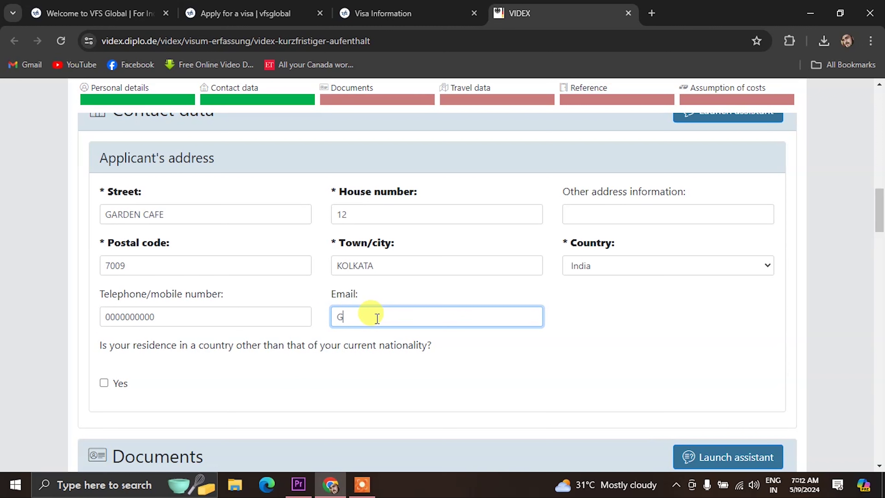
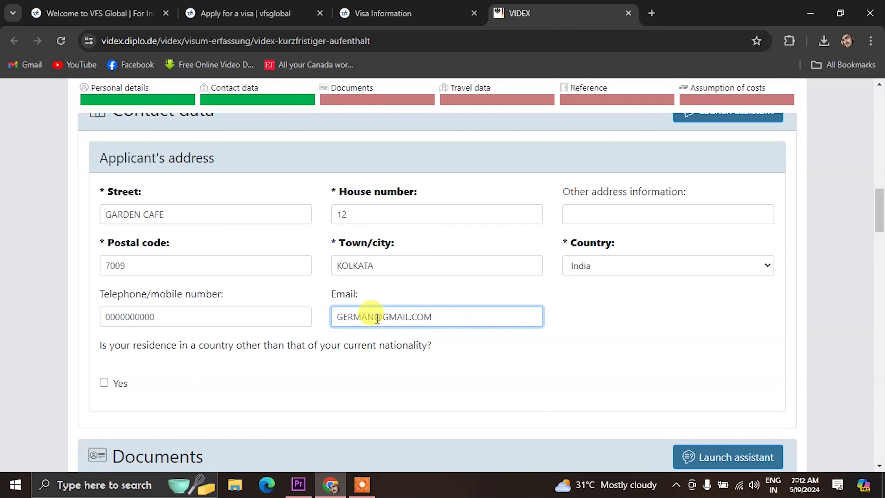
Leave 'residence in a country other than current nationality' unticked.
{"action": "scroll", "coordinate": [190, 344], "scroll_direction": "down", "scroll_amount": 2}
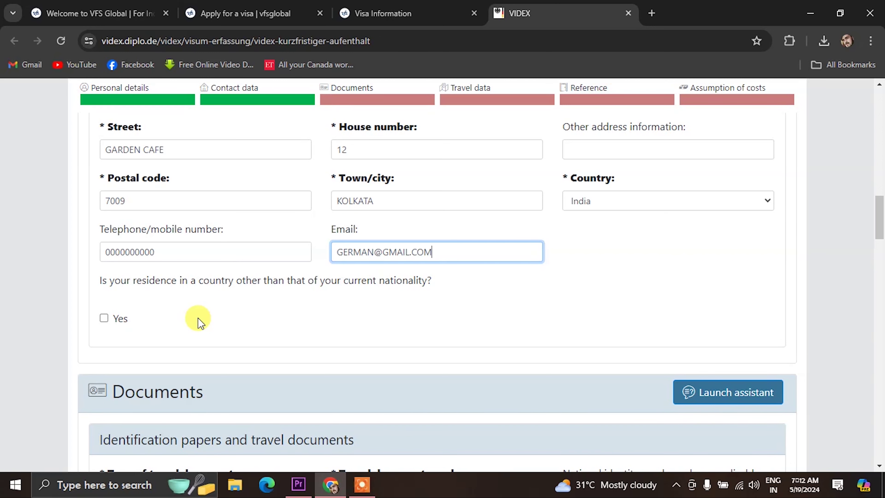
{"action": "left_click", "coordinate": [108, 321]}
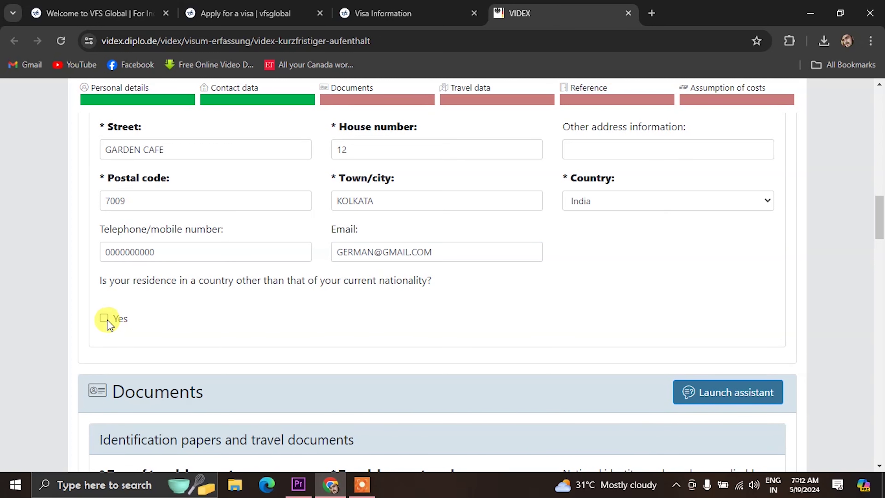
{"action": "left_click", "coordinate": [104, 318]}
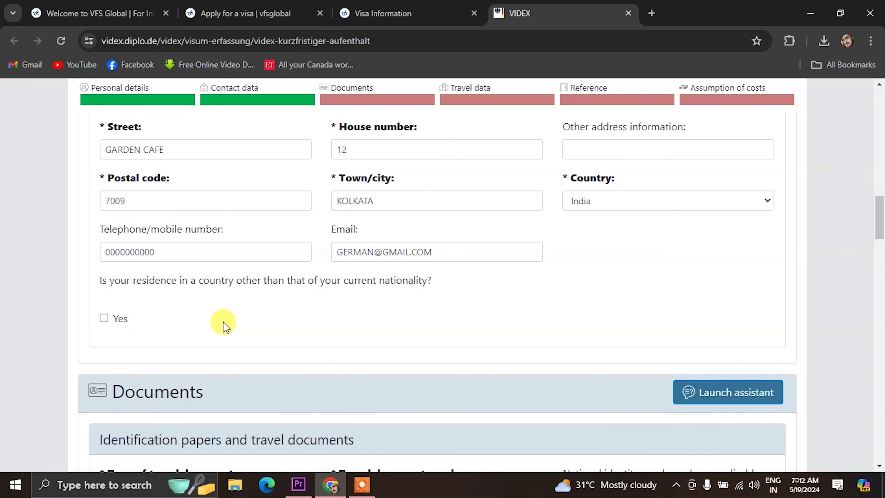
Choose Ordinary passport and enter the travel document and national identity numbers.
{"action": "scroll", "coordinate": [223, 324], "scroll_direction": "down", "scroll_amount": 5}
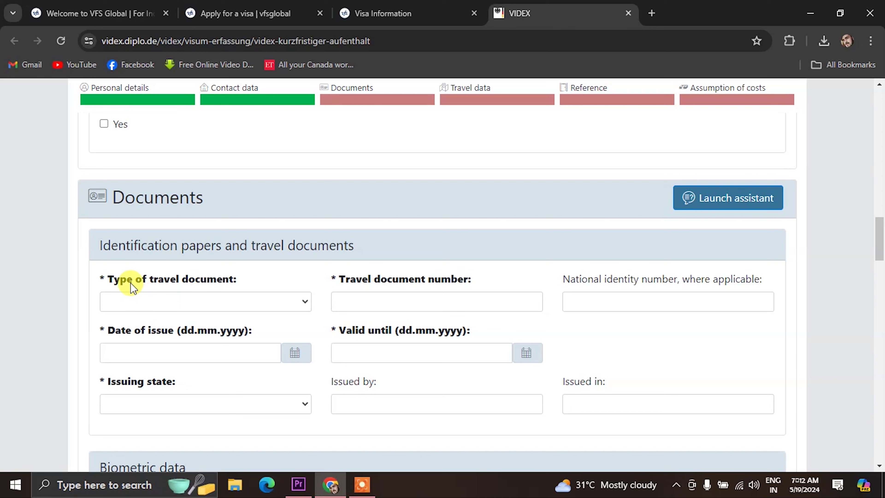
{"action": "left_click", "coordinate": [189, 301]}
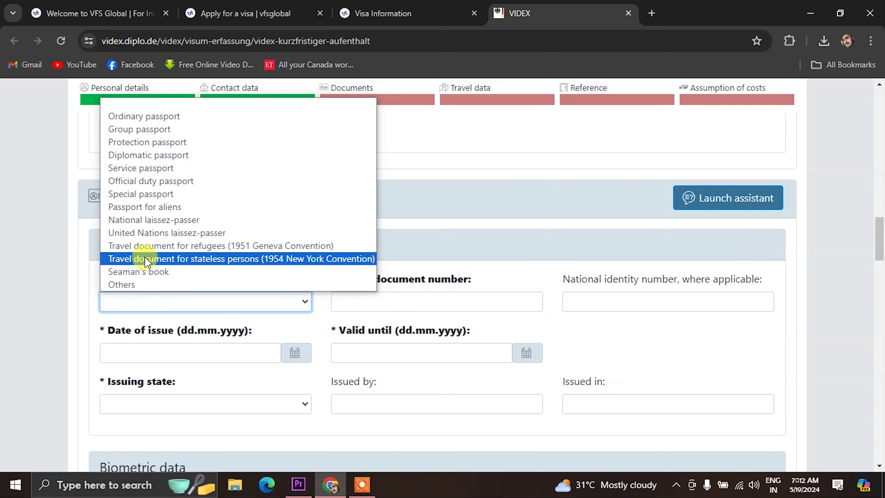
{"action": "left_click", "coordinate": [146, 120]}
{"action": "left_click", "coordinate": [370, 297]}
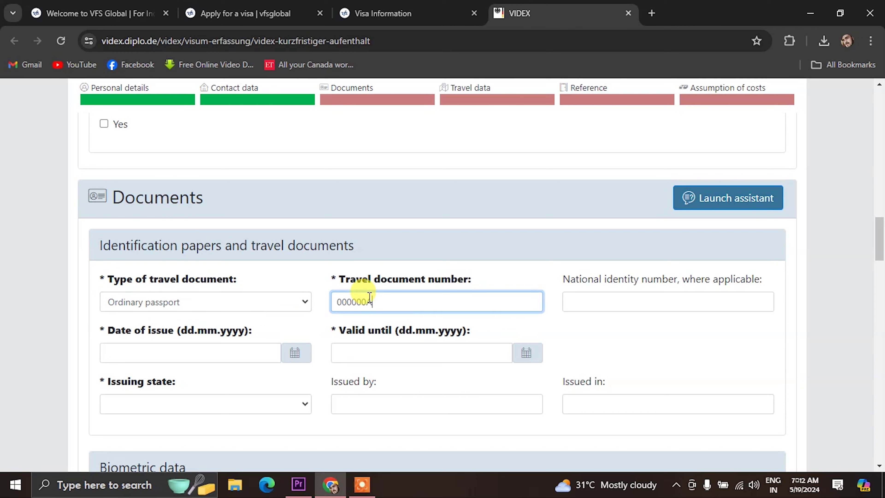
{"action": "left_click", "coordinate": [585, 297]}
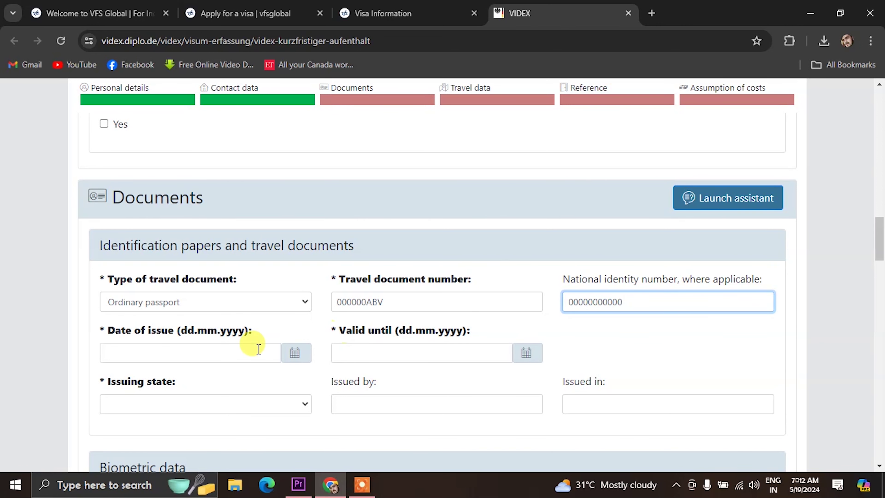
{"action": "scroll", "coordinate": [178, 352], "scroll_direction": "down", "scroll_amount": 2}
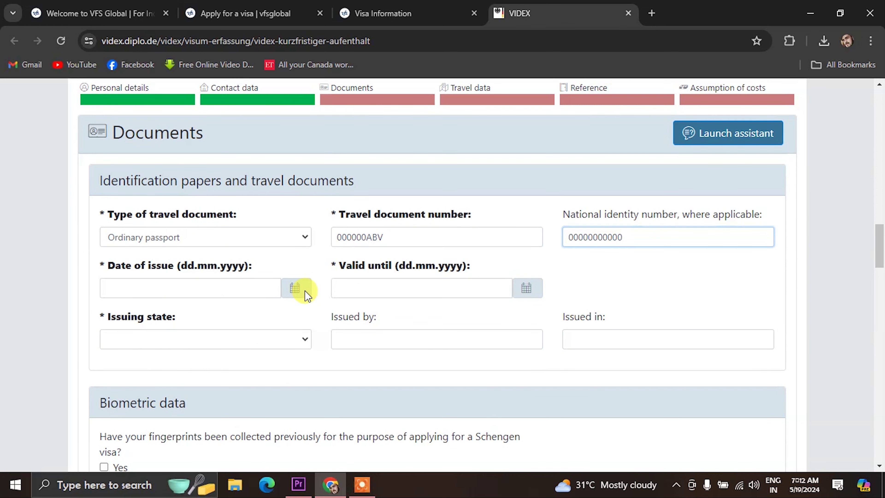
Set the issue date to 16.05.2024 and valid-until date to 09.05.2034.
{"action": "left_click", "coordinate": [300, 291]}
{"action": "left_click", "coordinate": [188, 282]}
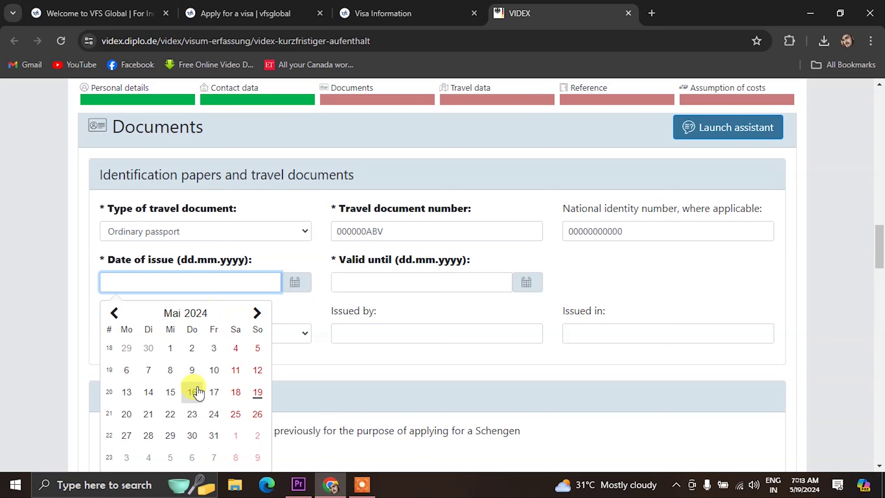
{"action": "left_click", "coordinate": [193, 392]}
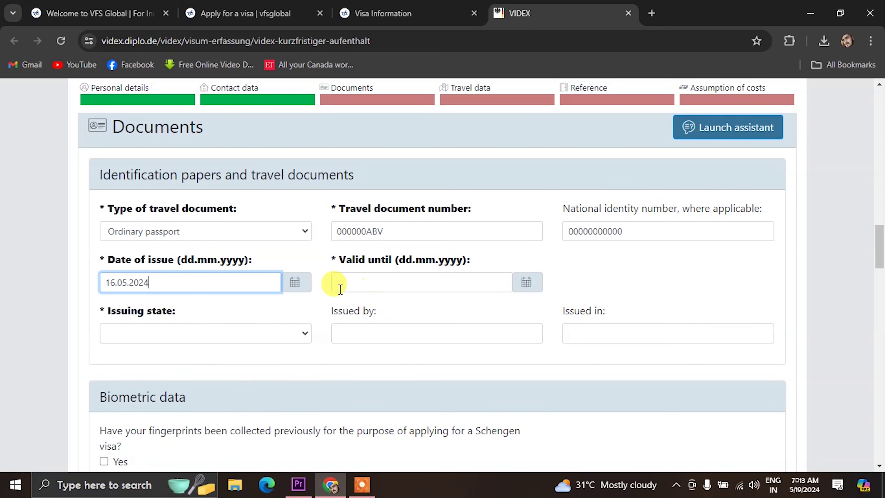
{"action": "left_click", "coordinate": [525, 283]}
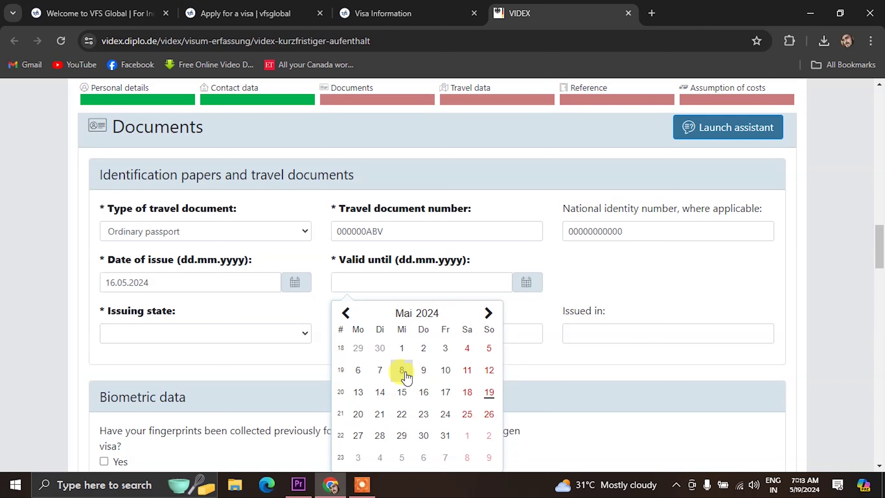
{"action": "left_click", "coordinate": [422, 371]}
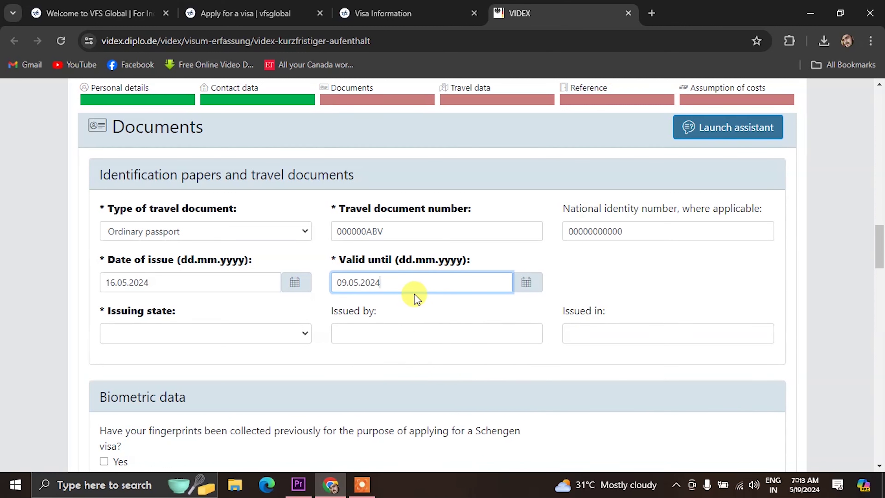
{"action": "left_click", "coordinate": [375, 283]}
{"action": "key", "text": "BackSpace"}
{"action": "type", "text": "3"}
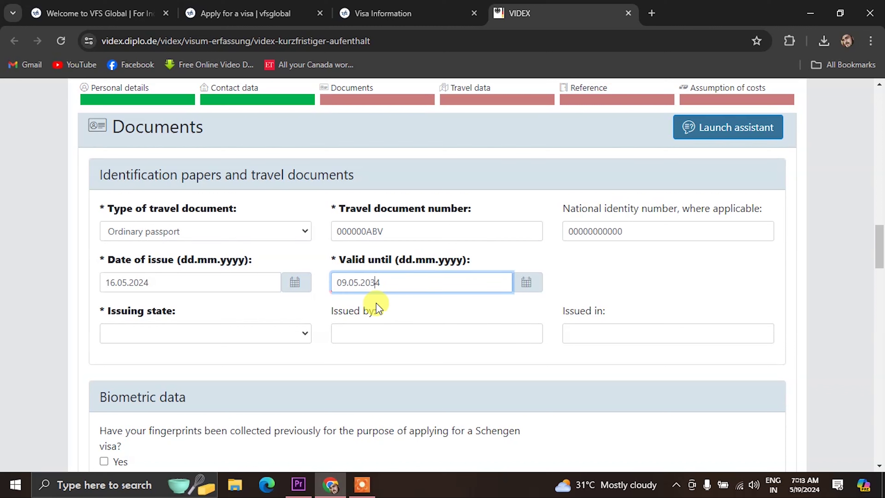
Set issuing state India, issued by INDIAN GOVT, issued in INDIA.
{"action": "left_click", "coordinate": [154, 338]}
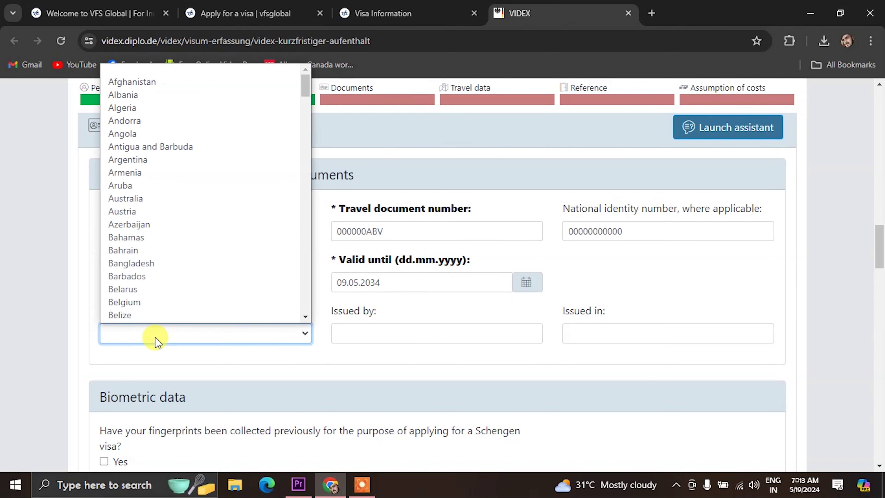
{"action": "key", "text": "i"}
{"action": "key", "text": "n"}
{"action": "key", "text": "Return"}
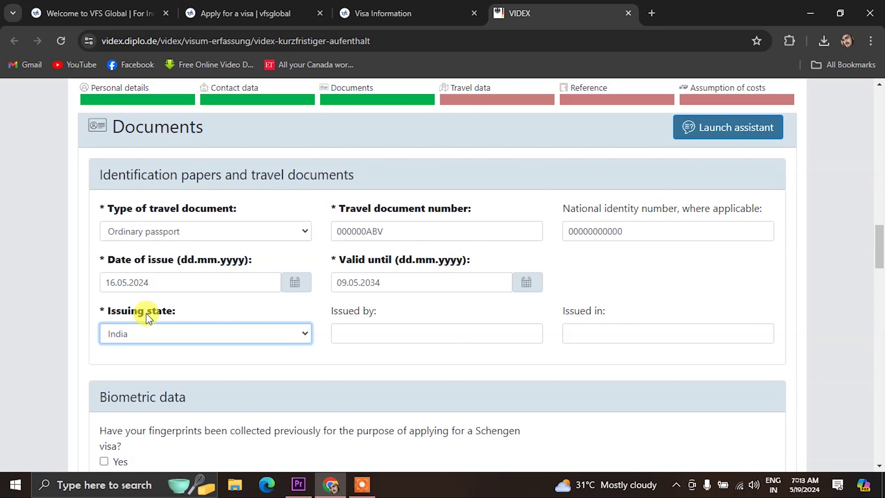
{"action": "left_click", "coordinate": [389, 336]}
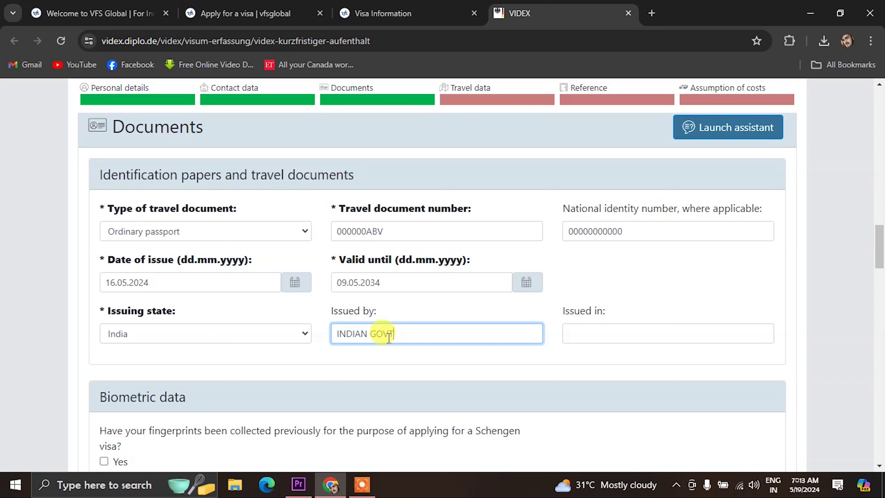
{"action": "left_click", "coordinate": [588, 336]}
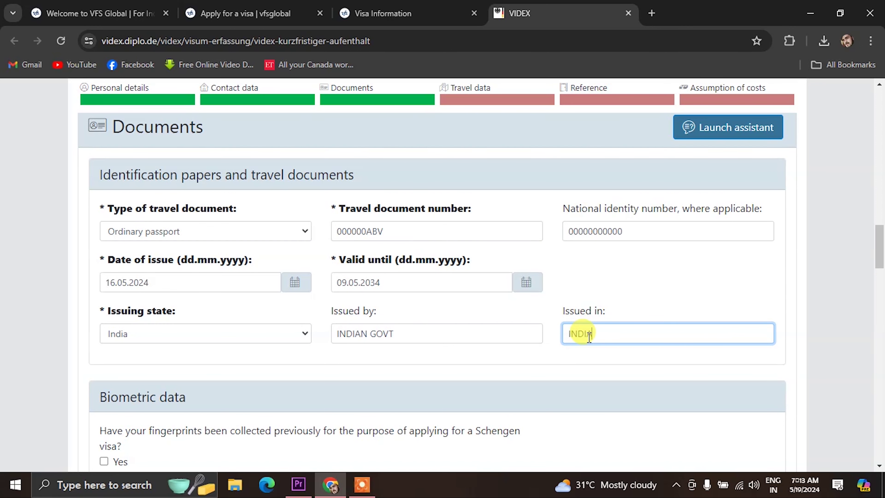
{"action": "scroll", "coordinate": [247, 390], "scroll_direction": "down", "scroll_amount": 3}
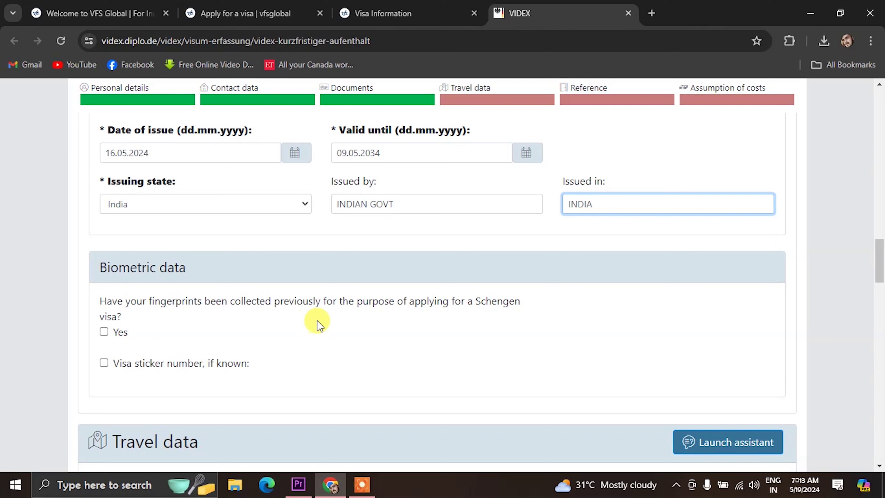
Leave the previous-fingerprints 'Yes' box unticked and scroll down to Travel data.
{"action": "left_click", "coordinate": [104, 332]}
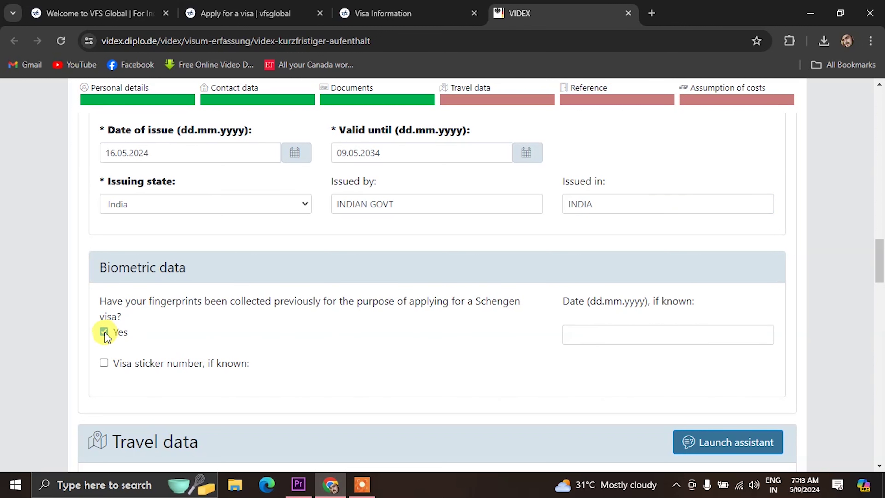
{"action": "left_click", "coordinate": [105, 333]}
{"action": "scroll", "coordinate": [272, 367], "scroll_direction": "down", "scroll_amount": 2}
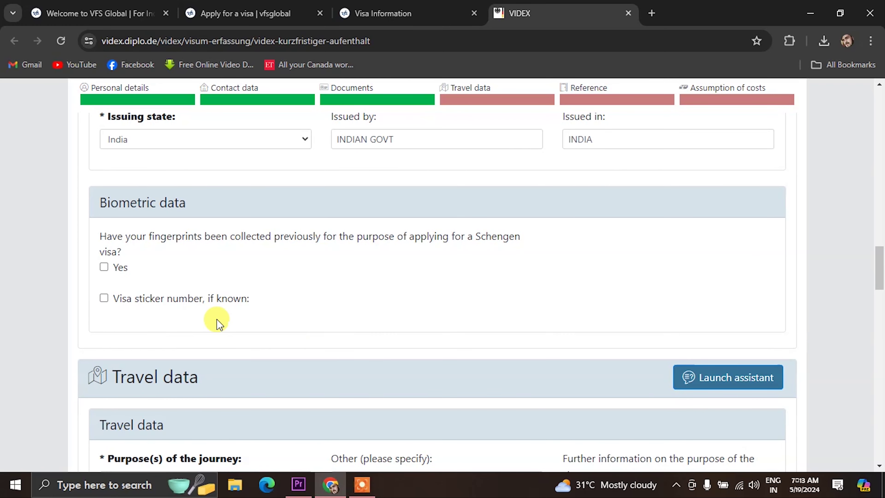
{"action": "scroll", "coordinate": [292, 317], "scroll_direction": "down", "scroll_amount": 6}
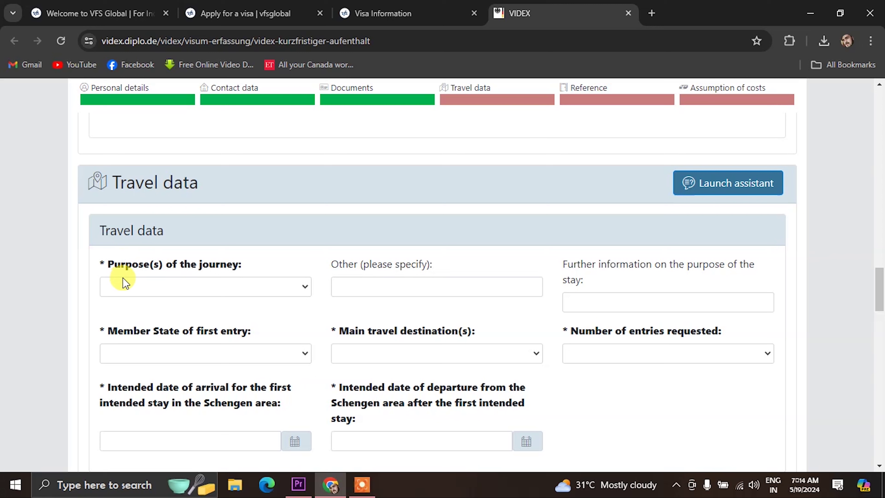
Set the journey purpose to Tourism, entering TOU in the other-purpose field.
{"action": "left_click", "coordinate": [201, 293]}
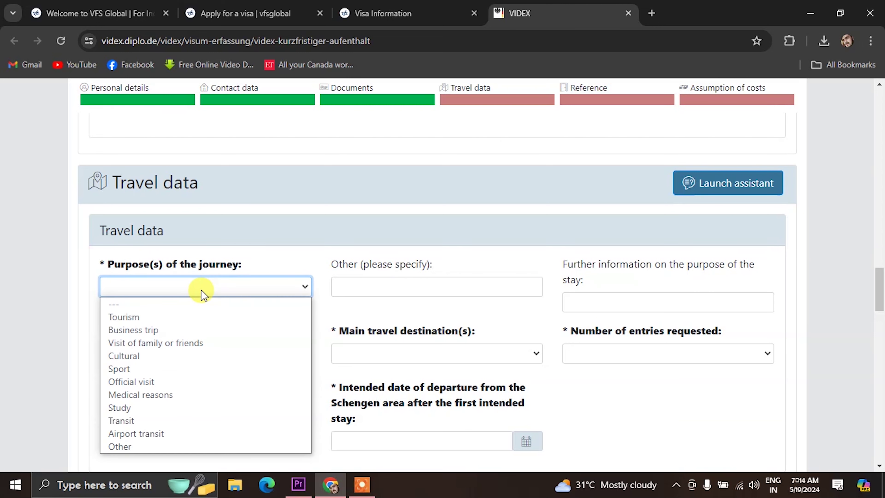
{"action": "left_click", "coordinate": [167, 316]}
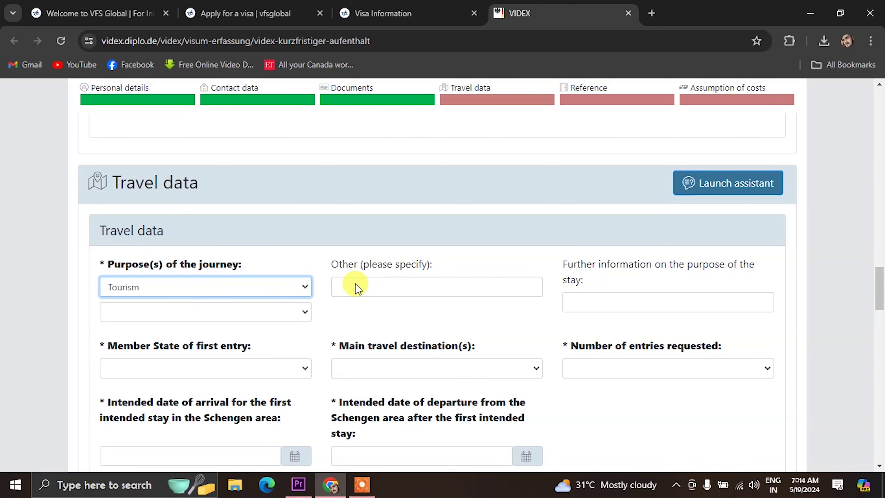
{"action": "left_click", "coordinate": [369, 290]}
{"action": "type", "text": "TOURISM"}
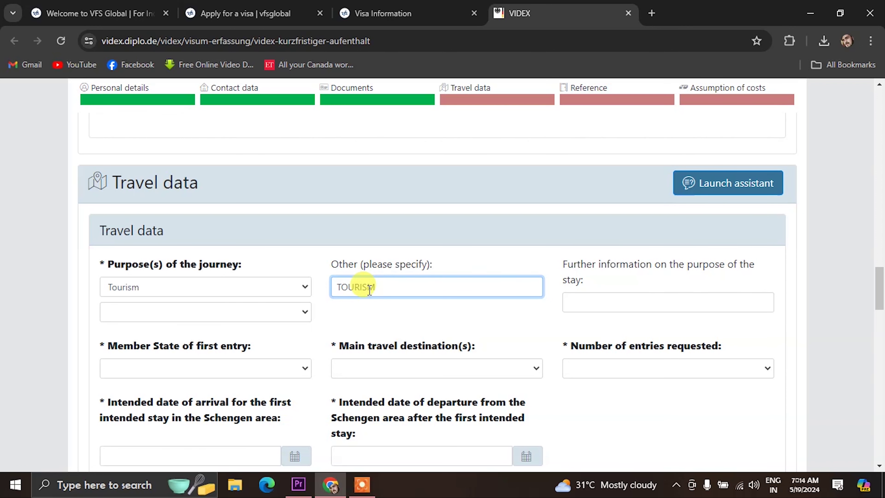
{"action": "scroll", "coordinate": [157, 331], "scroll_direction": "down", "scroll_amount": 2}
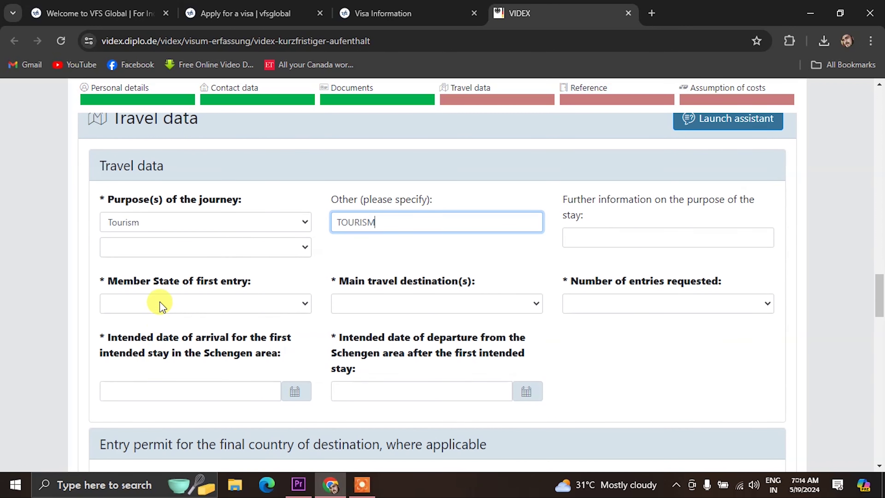
Choose Germany as member state of first entry and main destination, and request a single entry.
{"action": "left_click", "coordinate": [177, 304]}
{"action": "key", "text": "g"}
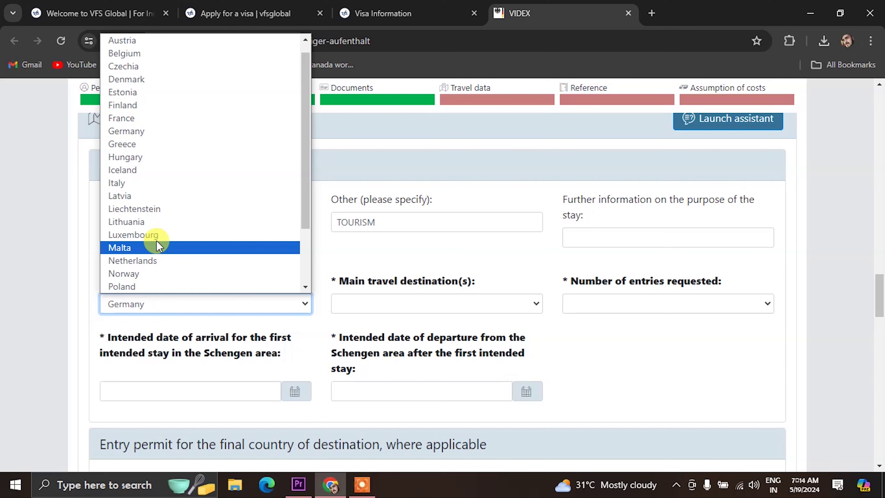
{"action": "left_click", "coordinate": [138, 131]}
{"action": "left_click", "coordinate": [371, 304]}
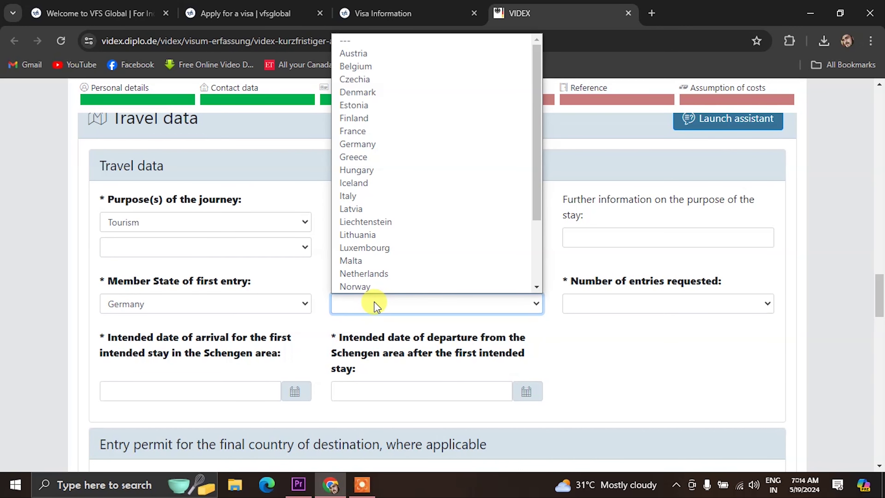
{"action": "key", "text": "g"}
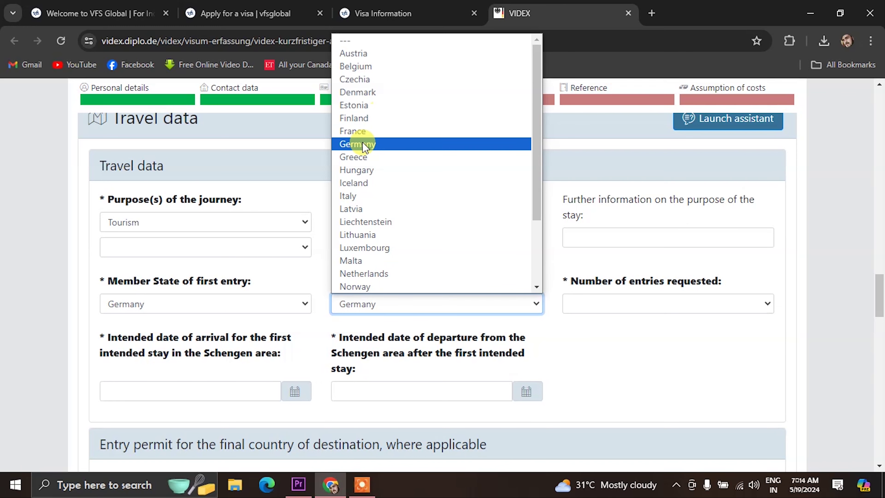
{"action": "left_click", "coordinate": [362, 143]}
{"action": "left_click", "coordinate": [613, 305]}
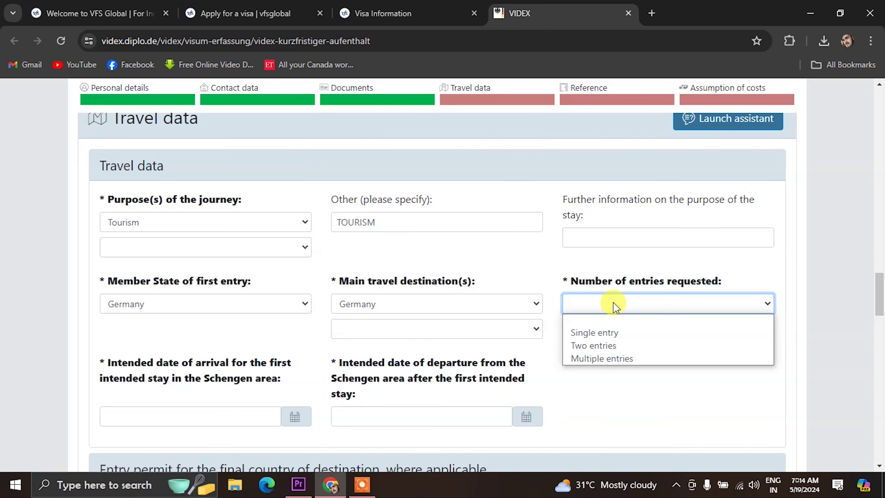
{"action": "left_click", "coordinate": [599, 334]}
{"action": "scroll", "coordinate": [326, 337], "scroll_direction": "down", "scroll_amount": 4}
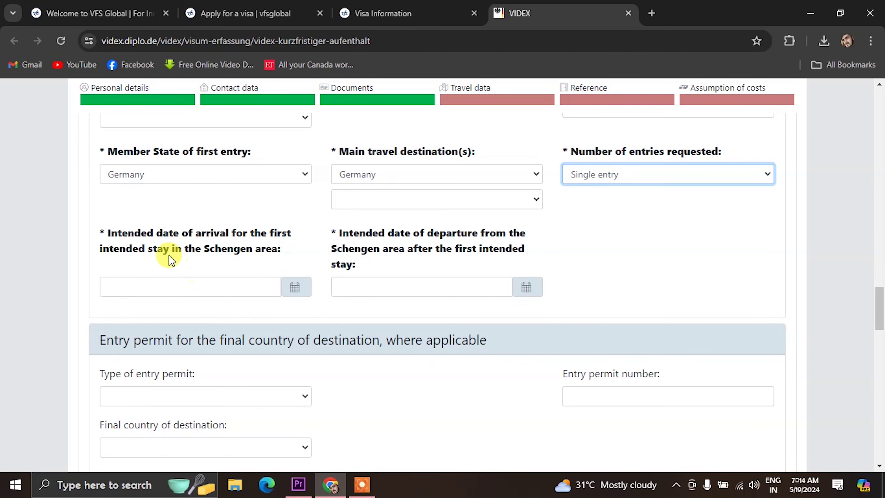
Pick 10 June 2024 as arrival and 20 June 2024 as departure from the calendars.
{"action": "left_click", "coordinate": [293, 288]}
{"action": "left_click", "coordinate": [257, 312]}
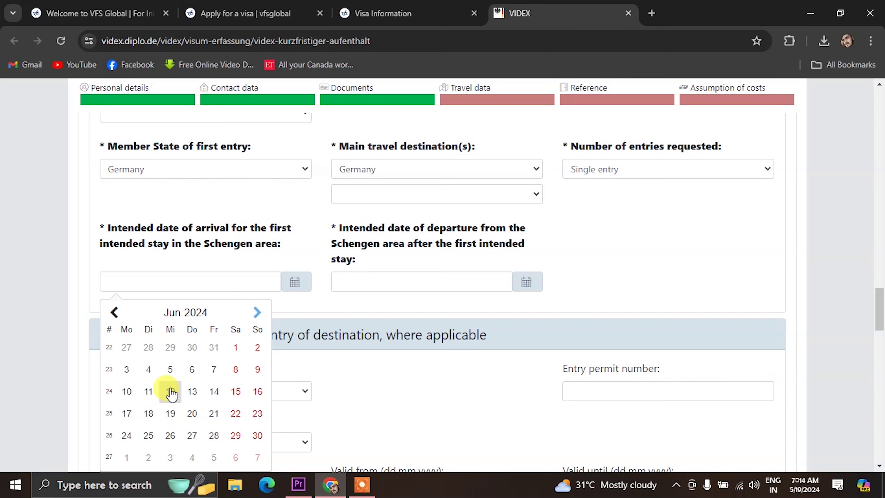
{"action": "left_click", "coordinate": [126, 391]}
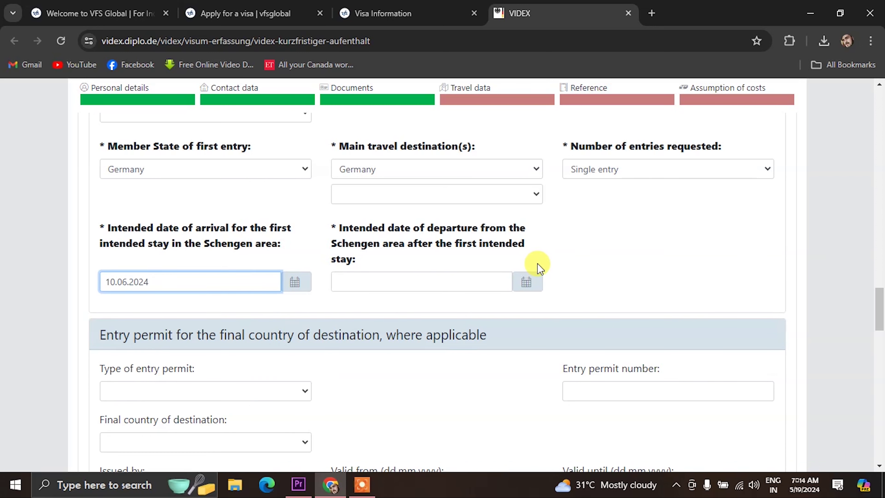
{"action": "left_click", "coordinate": [526, 282]}
{"action": "left_click", "coordinate": [488, 312]}
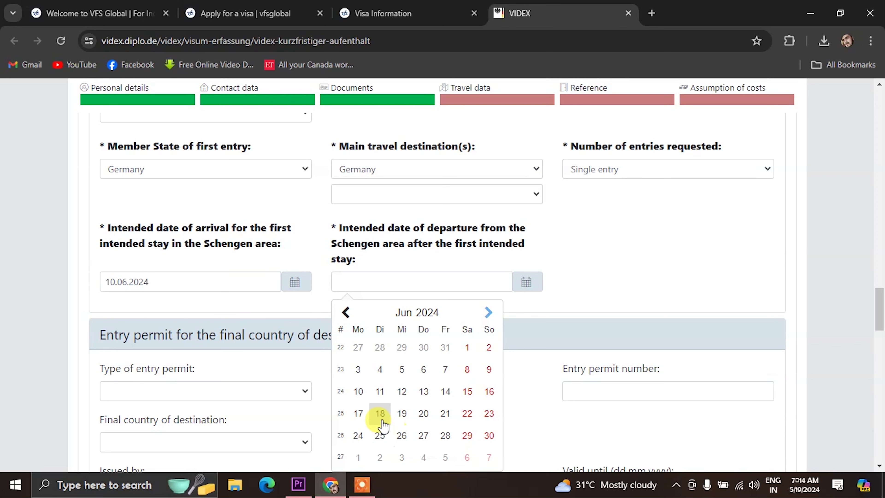
{"action": "left_click", "coordinate": [422, 414]}
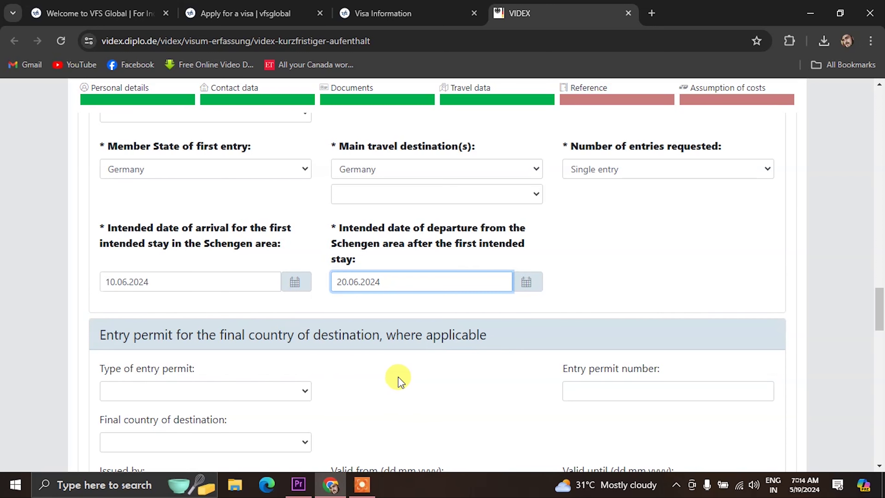
{"action": "scroll", "coordinate": [281, 360], "scroll_direction": "down", "scroll_amount": 2}
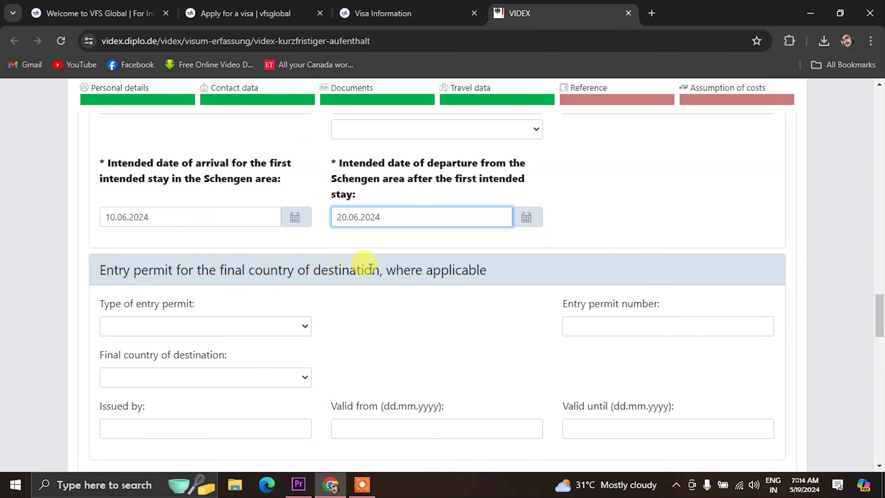
{"action": "scroll", "coordinate": [474, 268], "scroll_direction": "down", "scroll_amount": 4}
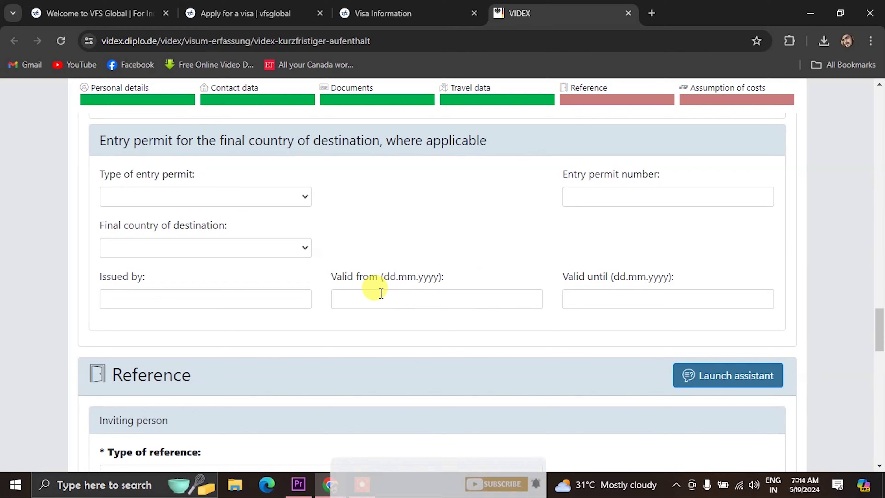
{"action": "scroll", "coordinate": [316, 283], "scroll_direction": "down", "scroll_amount": 2}
{"action": "scroll", "coordinate": [336, 247], "scroll_direction": "up", "scroll_amount": 4}
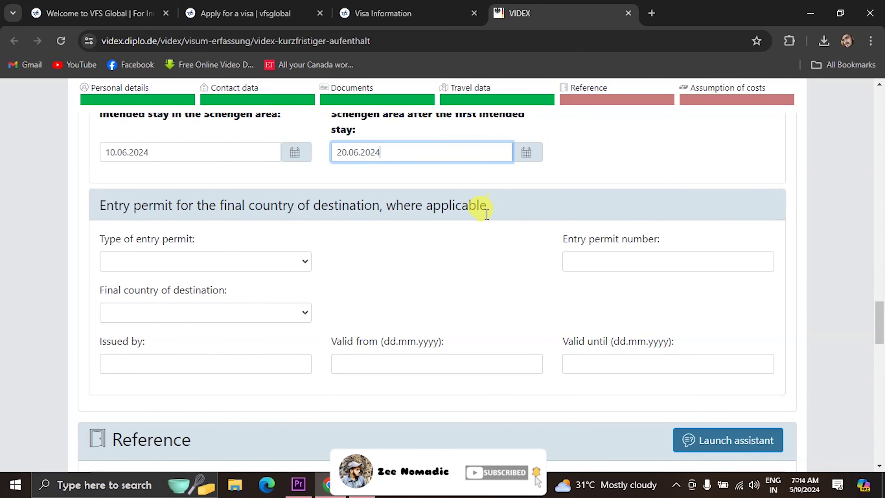
{"action": "scroll", "coordinate": [385, 236], "scroll_direction": "down", "scroll_amount": 6}
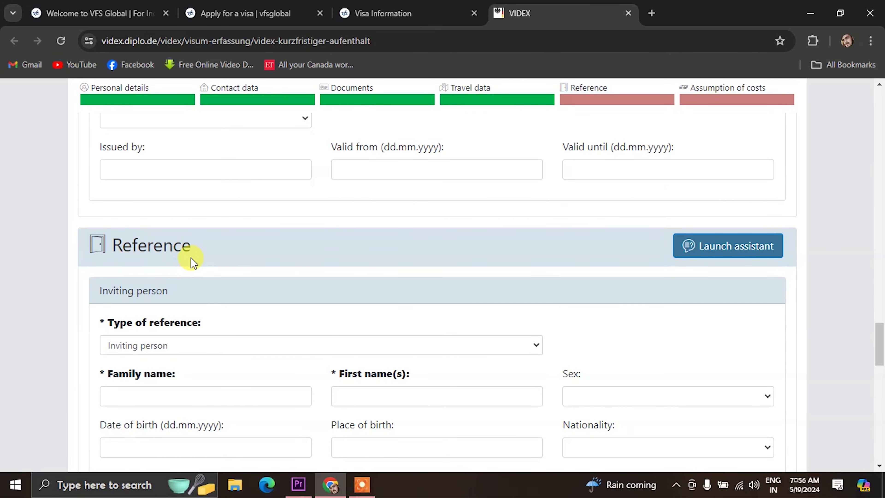
Choose Hotel as reference type, enter BERLIN INN as hotel name, and begin the reservation number.
{"action": "scroll", "coordinate": [192, 262], "scroll_direction": "down", "scroll_amount": 2}
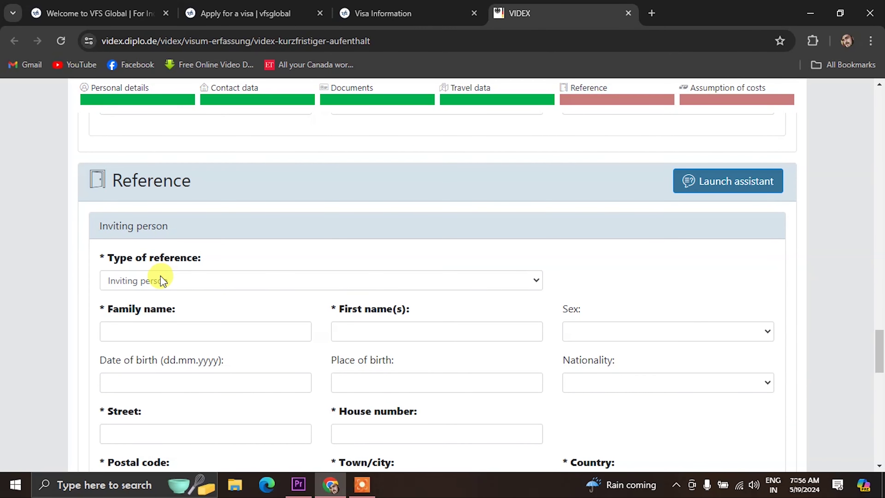
{"action": "left_click", "coordinate": [172, 284]}
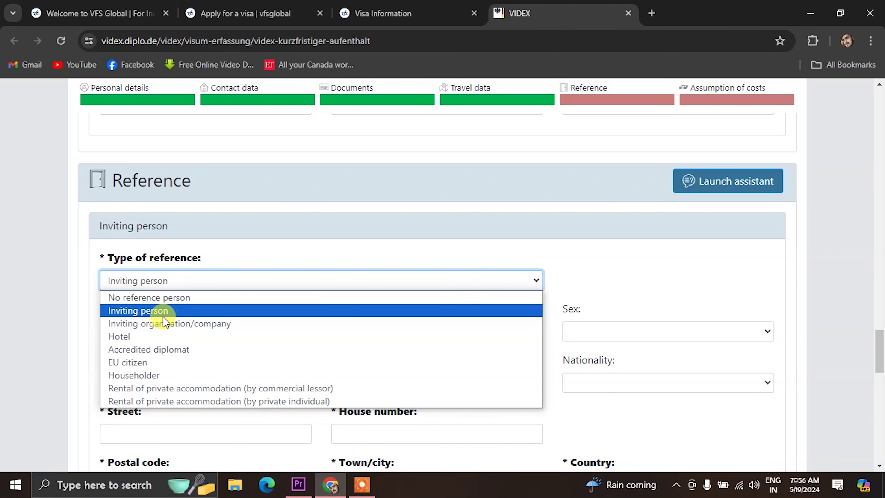
{"action": "left_click", "coordinate": [160, 337]}
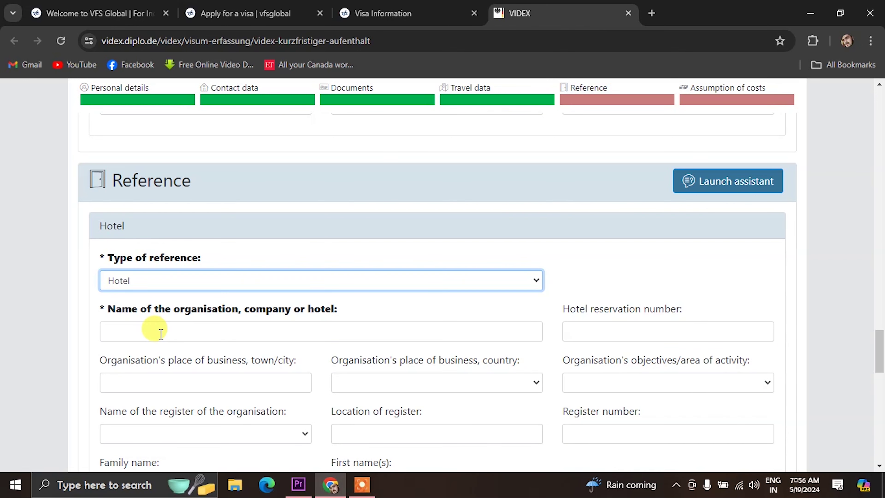
{"action": "left_click", "coordinate": [160, 334]}
{"action": "type", "text": "BERLIN INN"}
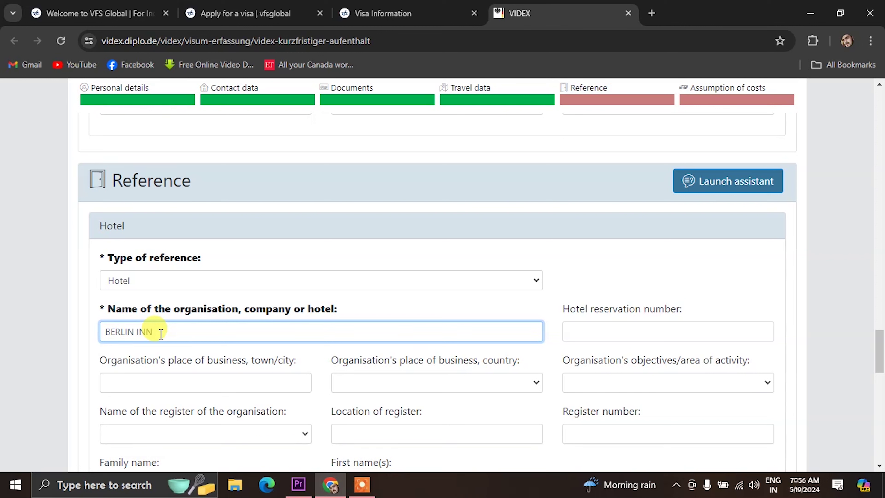
{"action": "left_click", "coordinate": [574, 330]}
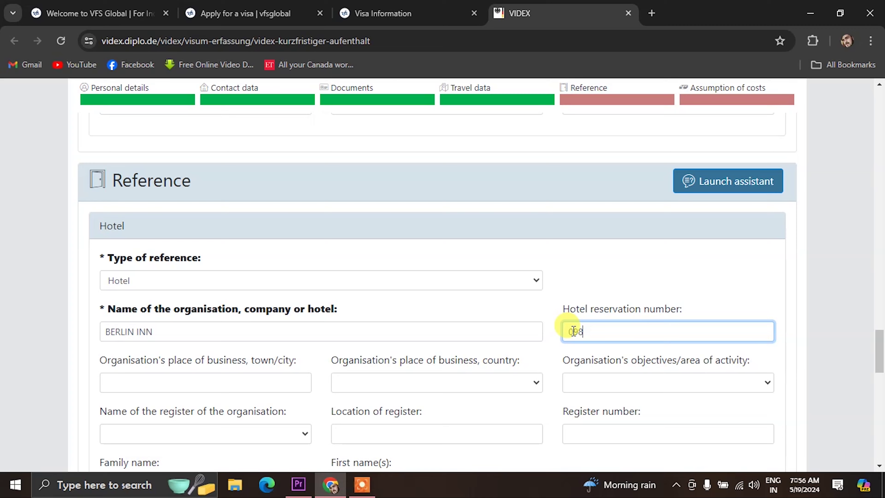
{"action": "scroll", "coordinate": [573, 331], "scroll_direction": "down", "scroll_amount": 3}
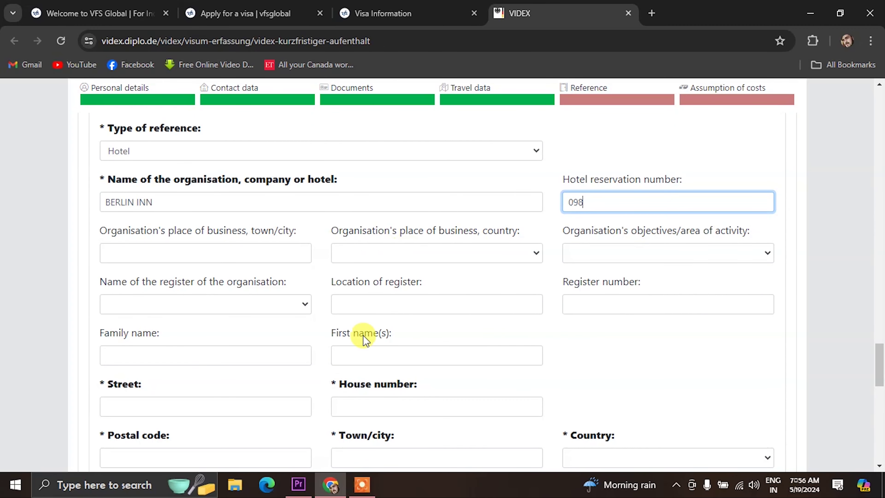
Enter the hotel street 'GERMANY BERLIN INN 11' and house number 09.
{"action": "scroll", "coordinate": [166, 398], "scroll_direction": "down", "scroll_amount": 2}
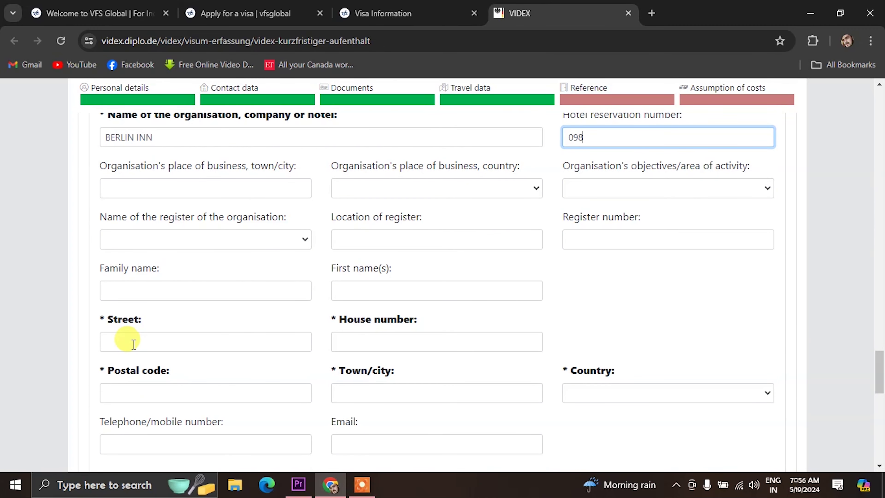
{"action": "left_click", "coordinate": [134, 344]}
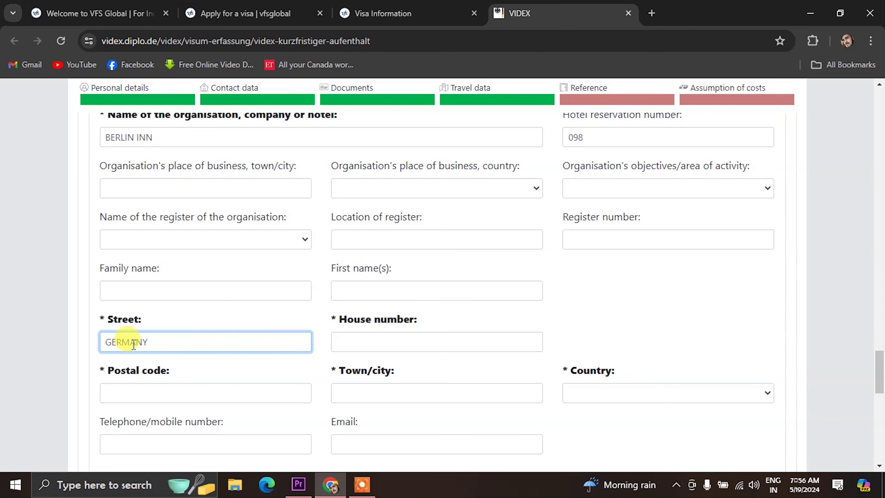
{"action": "type", "text": "GERMANY BERLIN INN 11"}
{"action": "scroll", "coordinate": [187, 355], "scroll_direction": "down", "scroll_amount": 2}
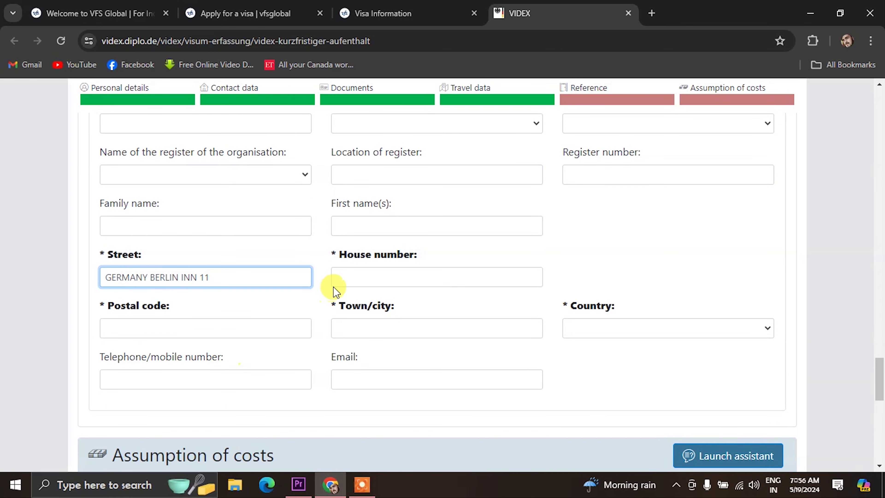
{"action": "left_click", "coordinate": [342, 277]}
{"action": "type", "text": "09"}
Fill in postal code 0988, town BERLIN and country Germany for the hotel.
{"action": "left_click", "coordinate": [169, 321]}
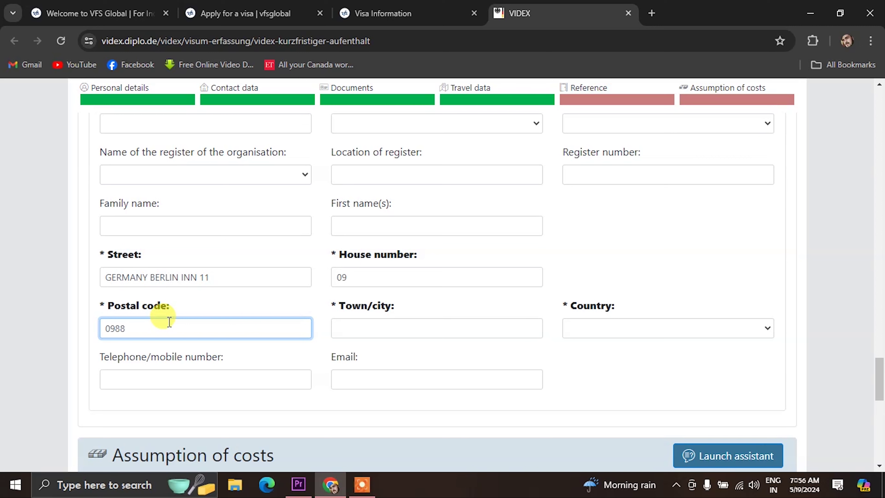
{"action": "left_click", "coordinate": [375, 333]}
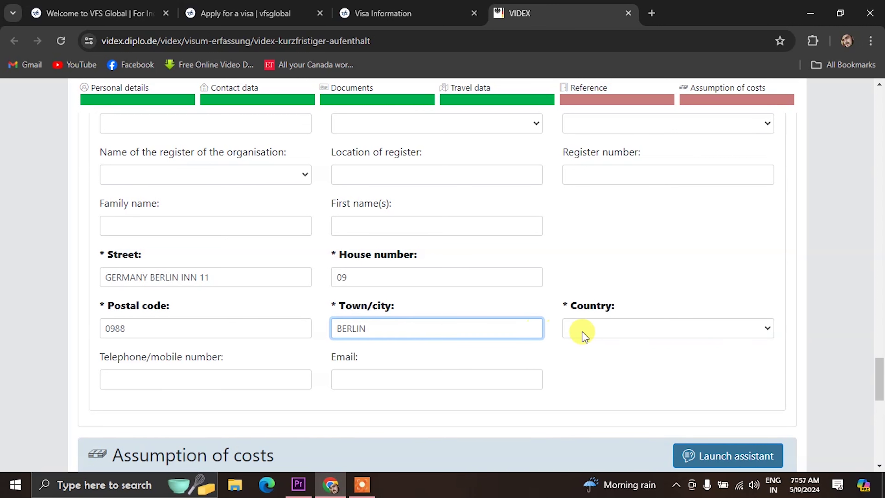
{"action": "left_click", "coordinate": [675, 336]}
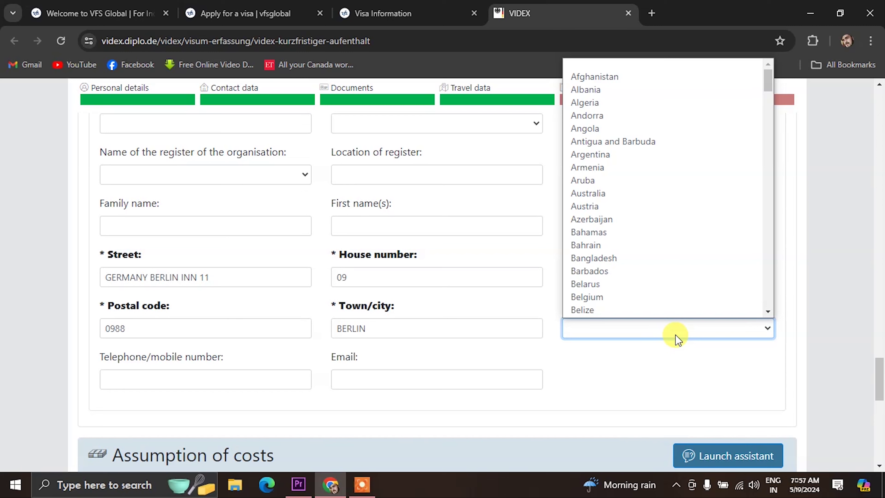
{"action": "key", "text": "g"}
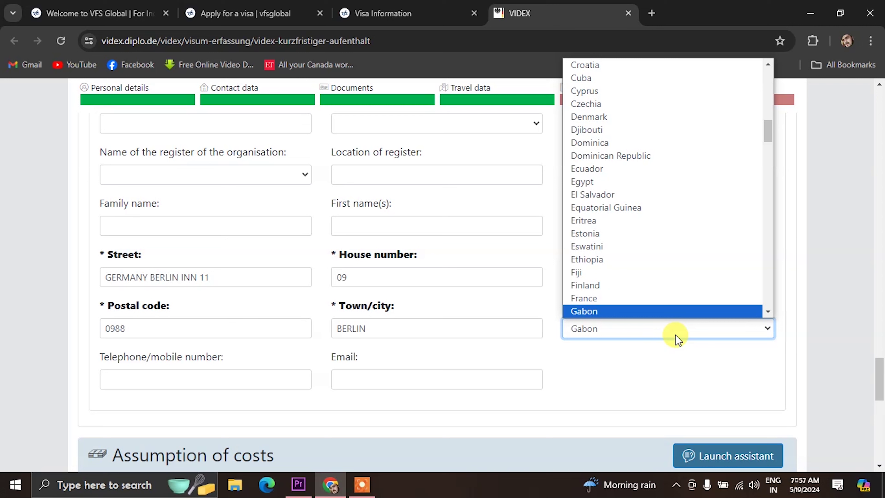
{"action": "key", "text": "Down"}
{"action": "key", "text": "Down"}
{"action": "key", "text": "Down"}
{"action": "key", "text": "Down"}
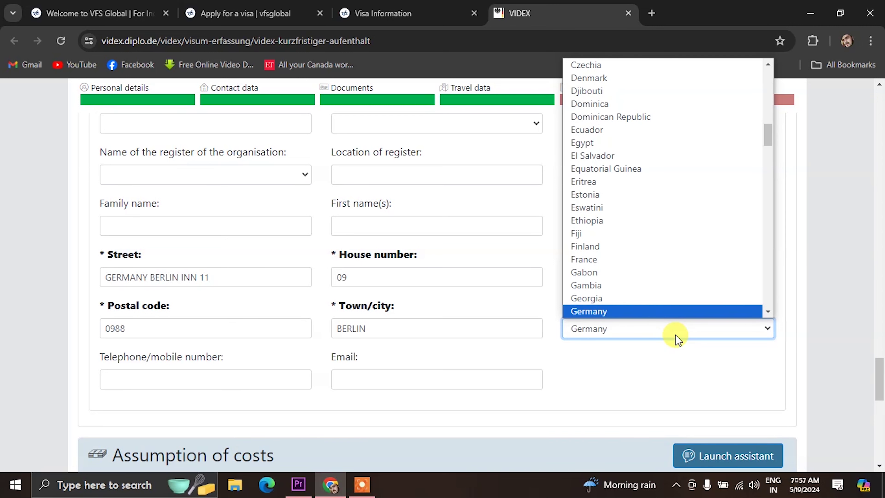
{"action": "key", "text": "Up"}
{"action": "key", "text": "Return"}
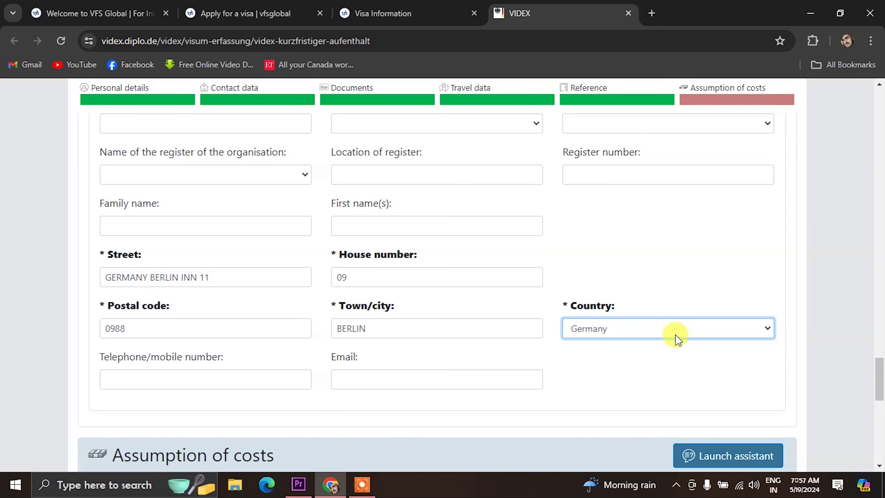
{"action": "left_click", "coordinate": [179, 384]}
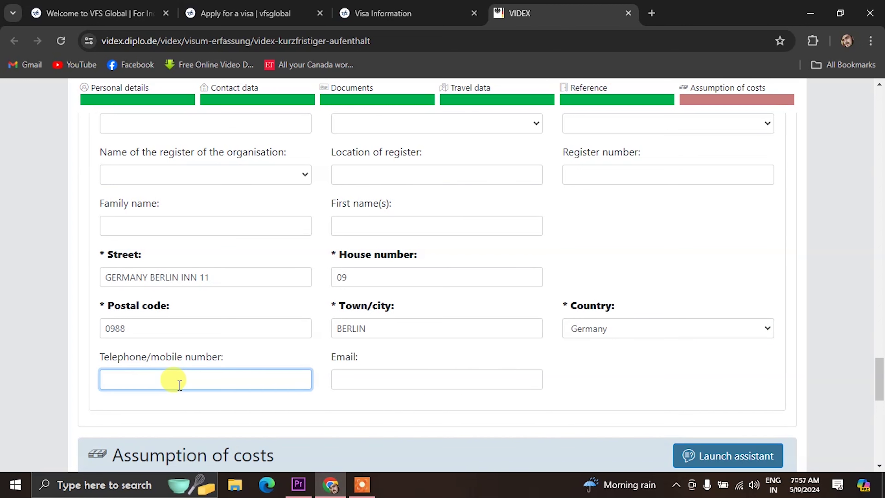
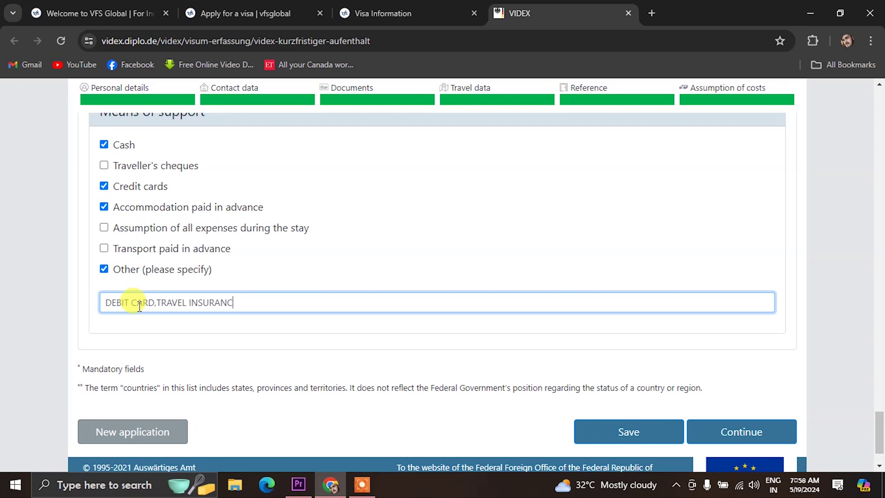
Submit the completed Schengen application for the data check and download it as a PDF.
{"action": "scroll", "coordinate": [462, 375], "scroll_direction": "down", "scroll_amount": 2}
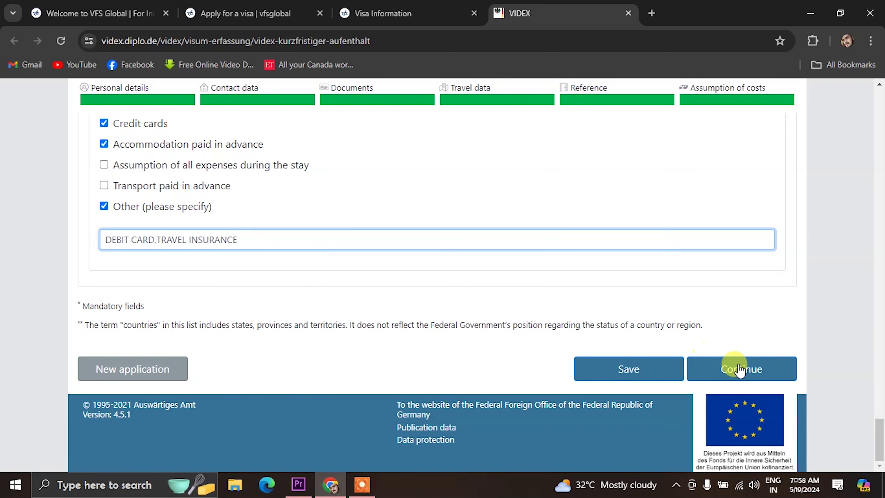
{"action": "left_click", "coordinate": [739, 369]}
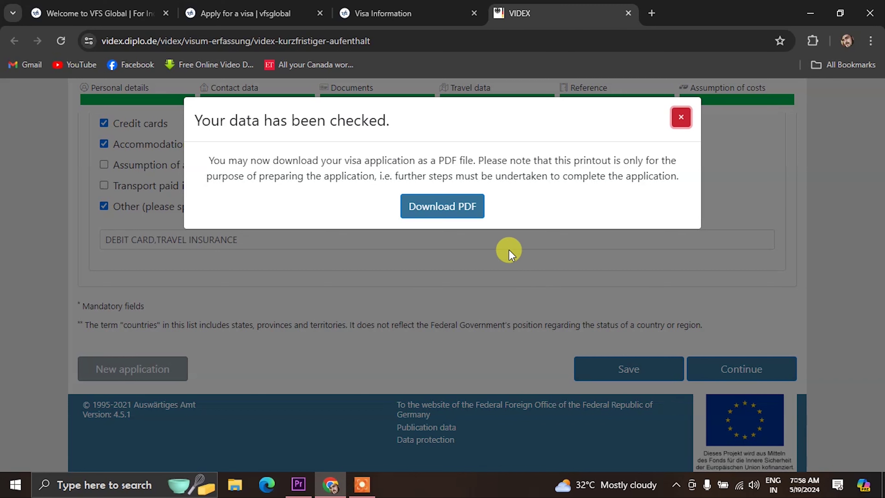
{"action": "left_click", "coordinate": [439, 206]}
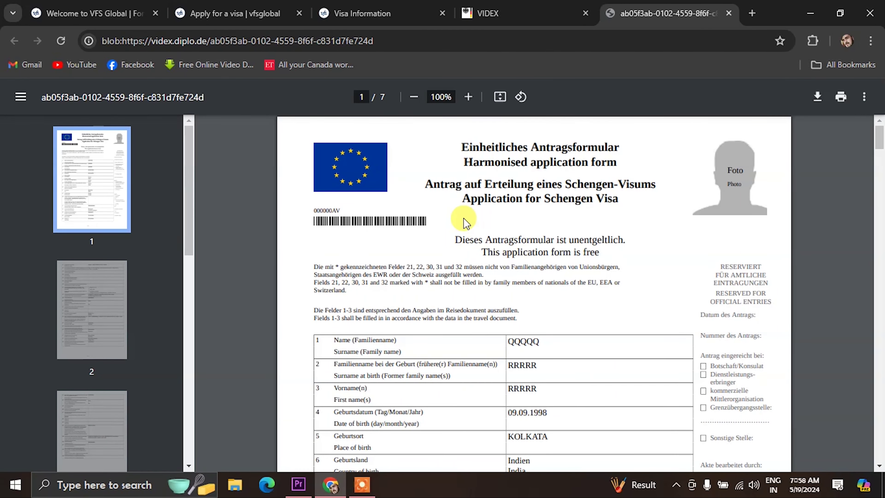
Scroll through pages 1–3 of the generated visa form to review the filled-in data.
{"action": "scroll", "coordinate": [465, 221], "scroll_direction": "down", "scroll_amount": 15}
{"action": "scroll", "coordinate": [499, 306], "scroll_direction": "down", "scroll_amount": 14}
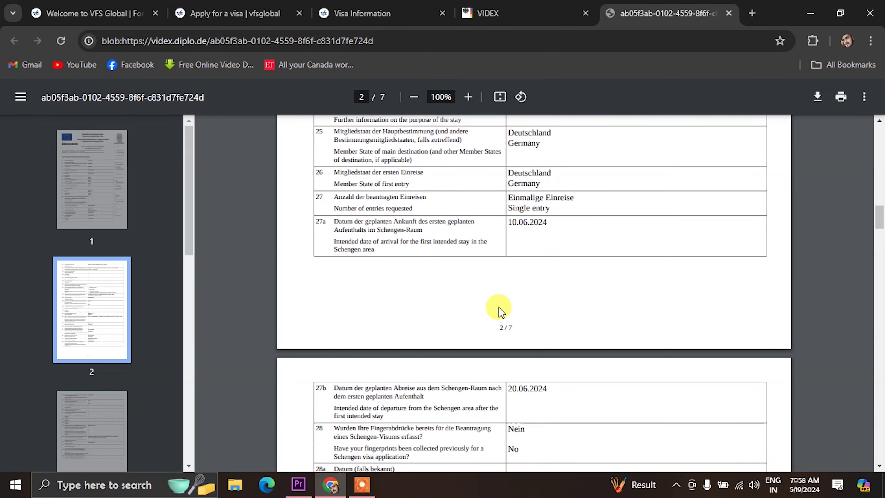
{"action": "scroll", "coordinate": [498, 307], "scroll_direction": "down", "scroll_amount": 9}
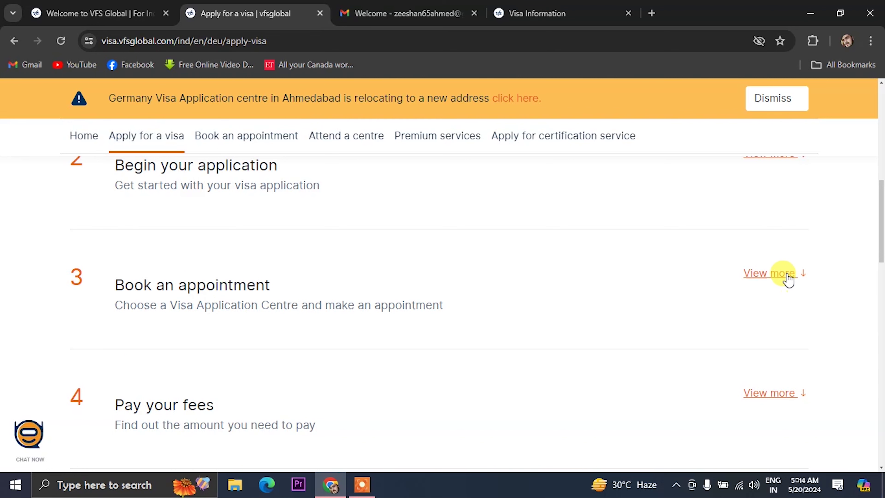
Go from the Book an appointment step to the VFS Global sign-in page and choose to create an account.
{"action": "left_click", "coordinate": [772, 275]}
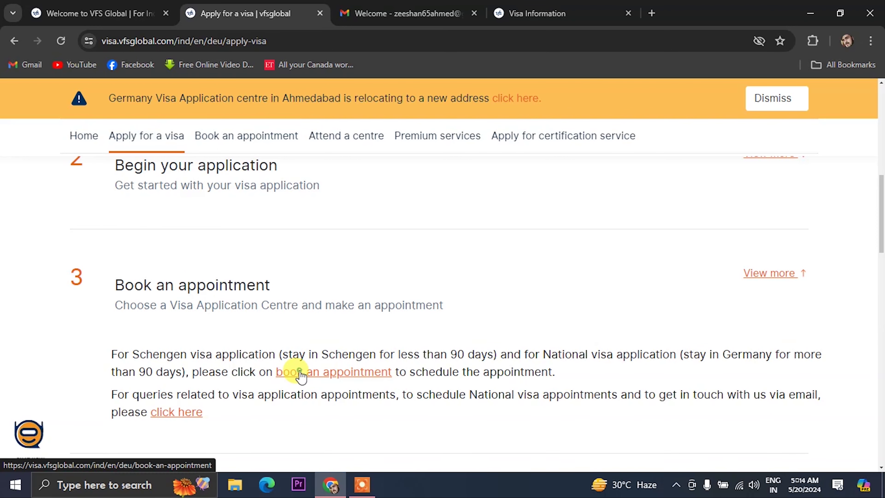
{"action": "left_click", "coordinate": [301, 372]}
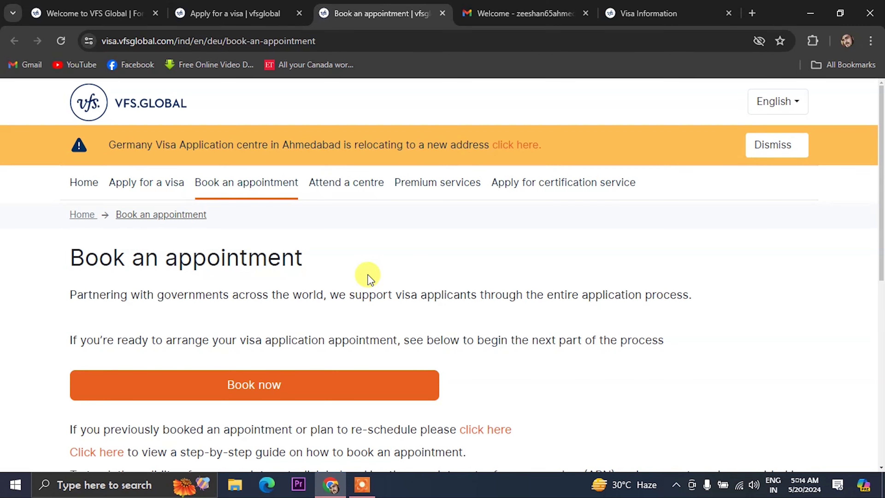
{"action": "scroll", "coordinate": [369, 279], "scroll_direction": "down", "scroll_amount": 3}
{"action": "left_click", "coordinate": [247, 247]}
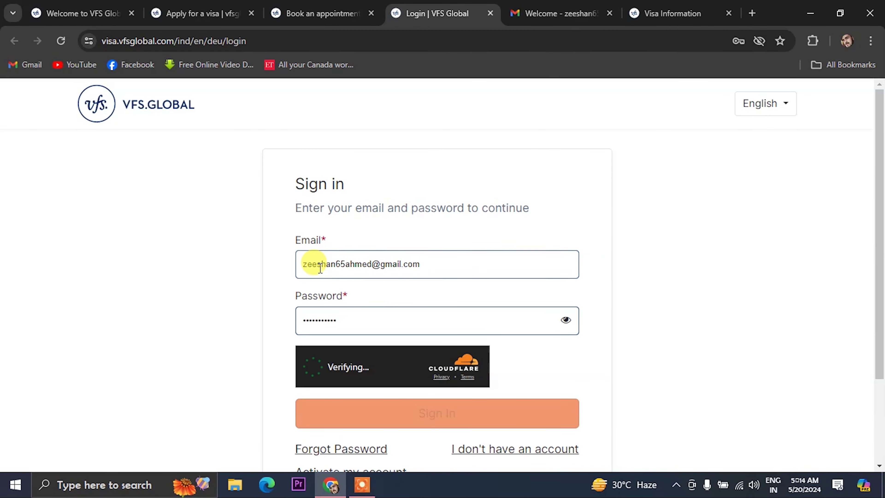
{"action": "scroll", "coordinate": [341, 268], "scroll_direction": "down", "scroll_amount": 2}
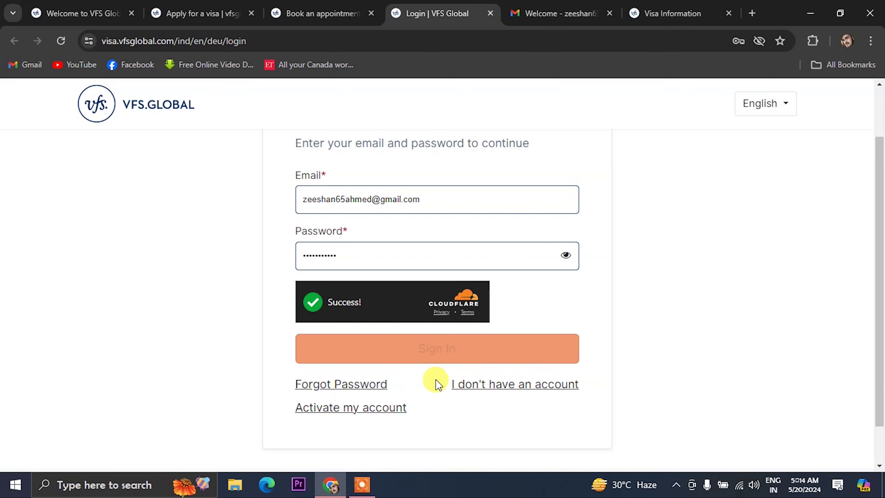
{"action": "left_click", "coordinate": [476, 385]}
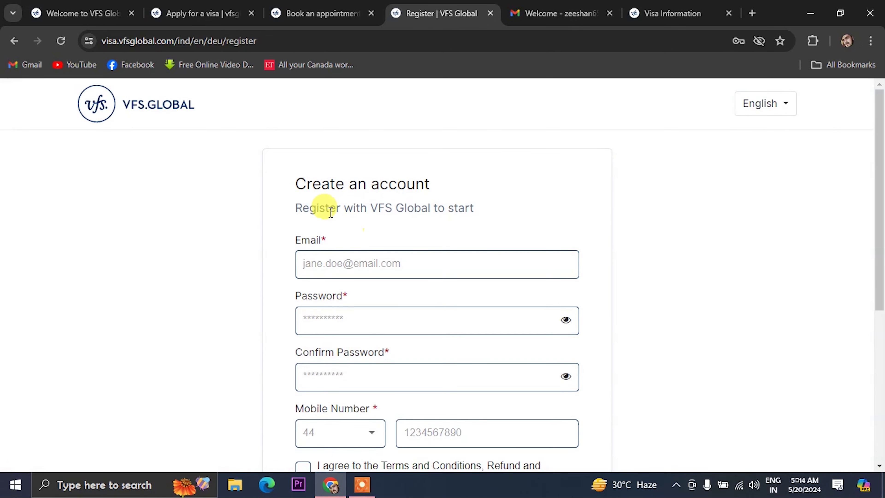
Check the Gmail tab for the account activation email, then return to the registration page.
{"action": "scroll", "coordinate": [377, 230], "scroll_direction": "down", "scroll_amount": 2}
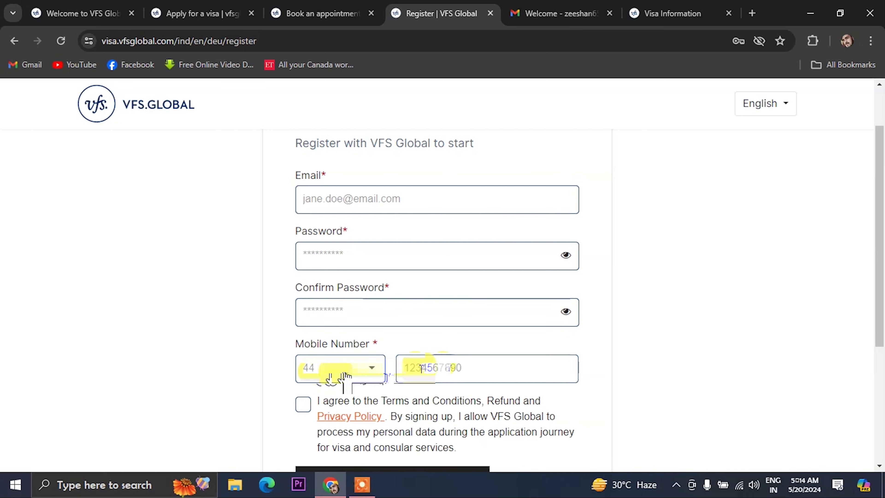
{"action": "scroll", "coordinate": [381, 407], "scroll_direction": "down", "scroll_amount": 5}
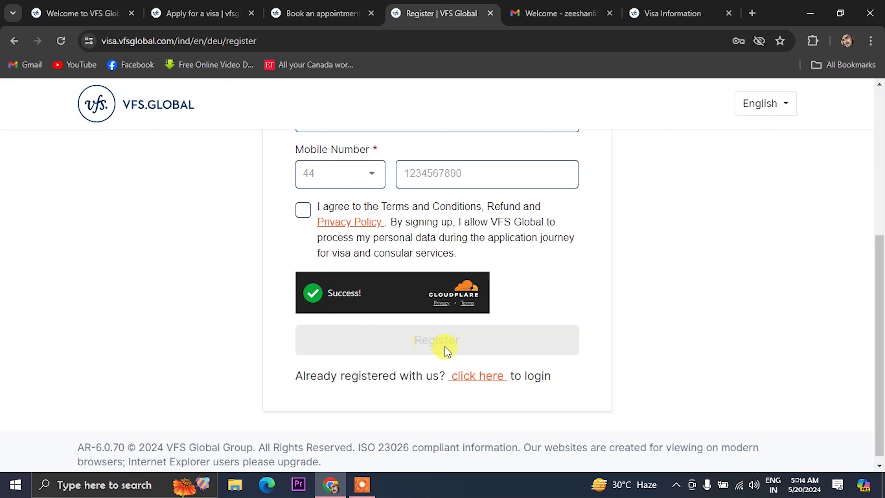
{"action": "left_click", "coordinate": [543, 13]}
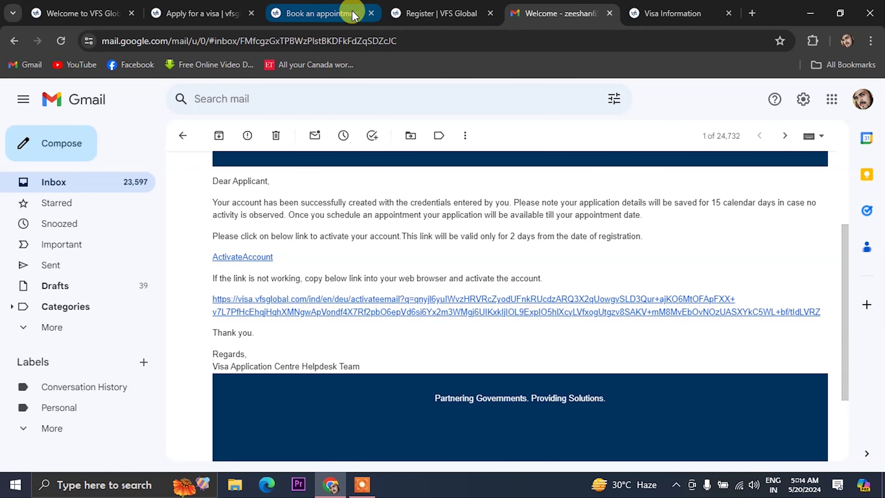
{"action": "left_click", "coordinate": [401, 14]}
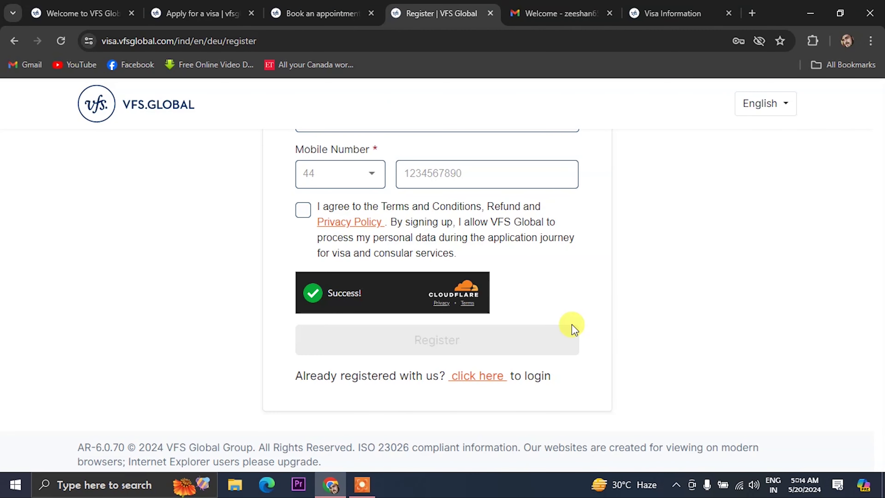
Sign in to the VFS Global account and start a new appointment booking.
{"action": "scroll", "coordinate": [572, 324], "scroll_direction": "up", "scroll_amount": 1}
{"action": "scroll", "coordinate": [558, 345], "scroll_direction": "down", "scroll_amount": 1}
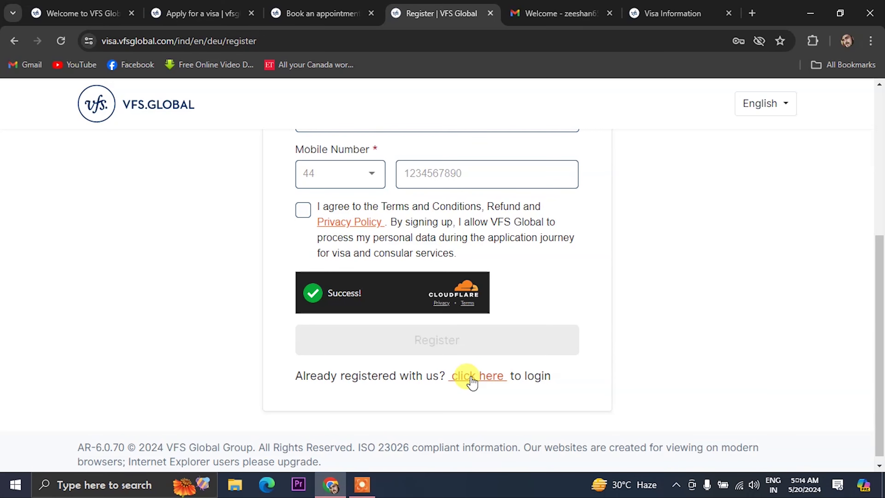
{"action": "left_click", "coordinate": [472, 377]}
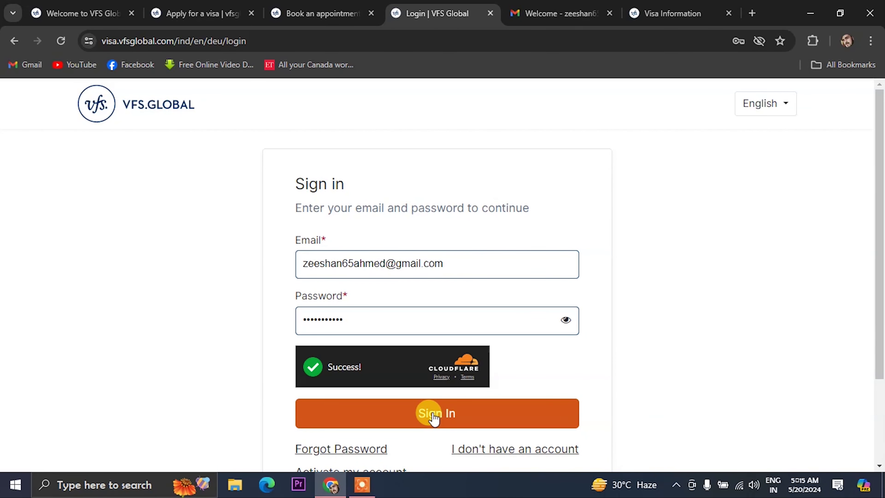
{"action": "left_click", "coordinate": [433, 414]}
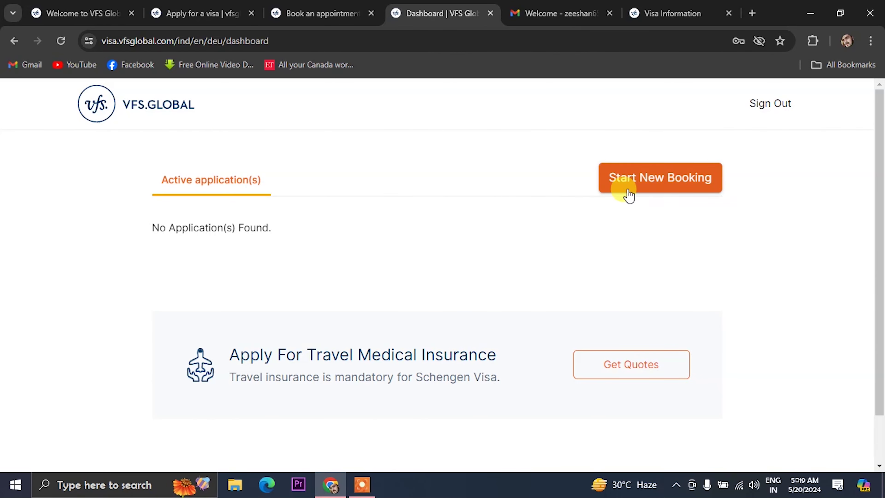
{"action": "left_click", "coordinate": [658, 190]}
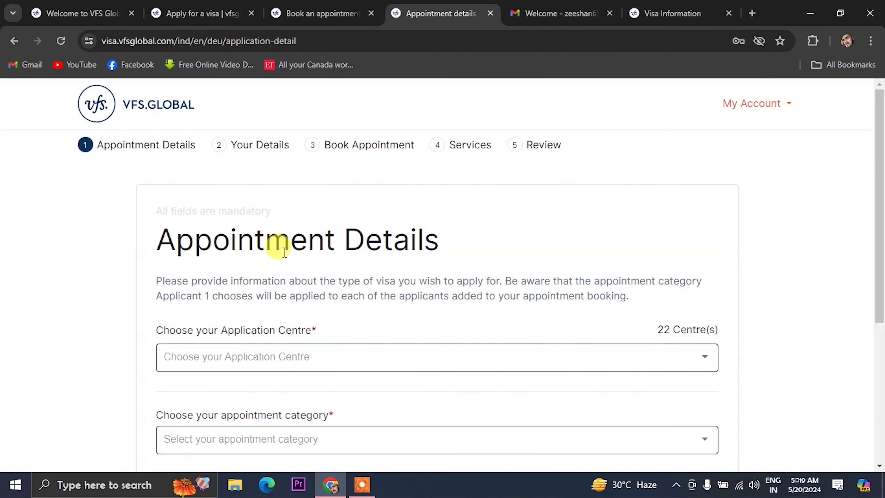
{"action": "scroll", "coordinate": [284, 251], "scroll_direction": "down", "scroll_amount": 2}
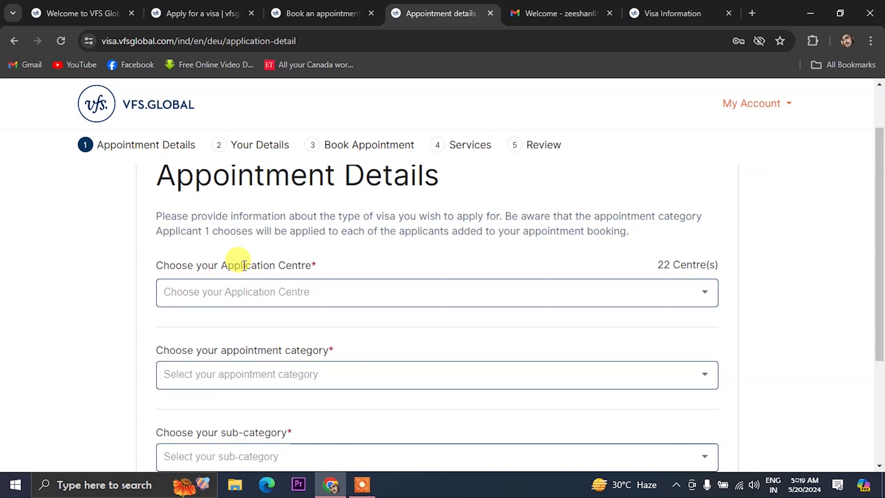
Choose the Kolkata application centre and the Schengen Visa appointment category.
{"action": "left_click", "coordinate": [698, 297]}
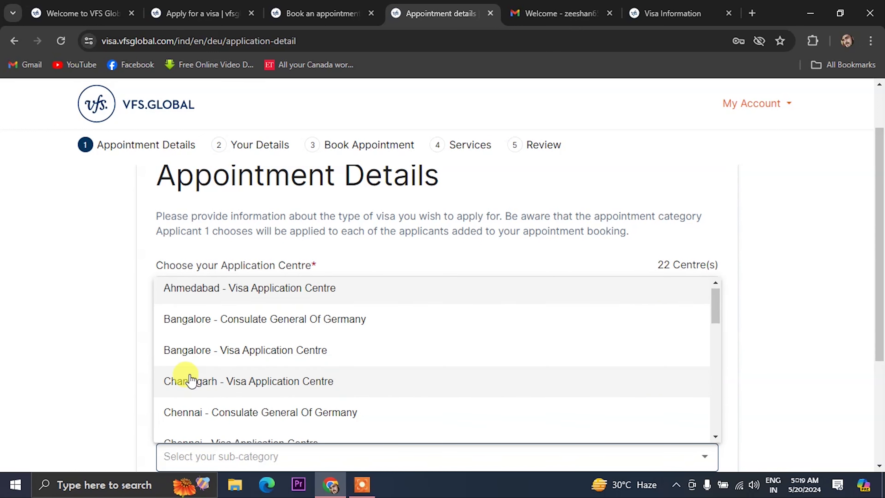
{"action": "scroll", "coordinate": [191, 382], "scroll_direction": "down", "scroll_amount": 6}
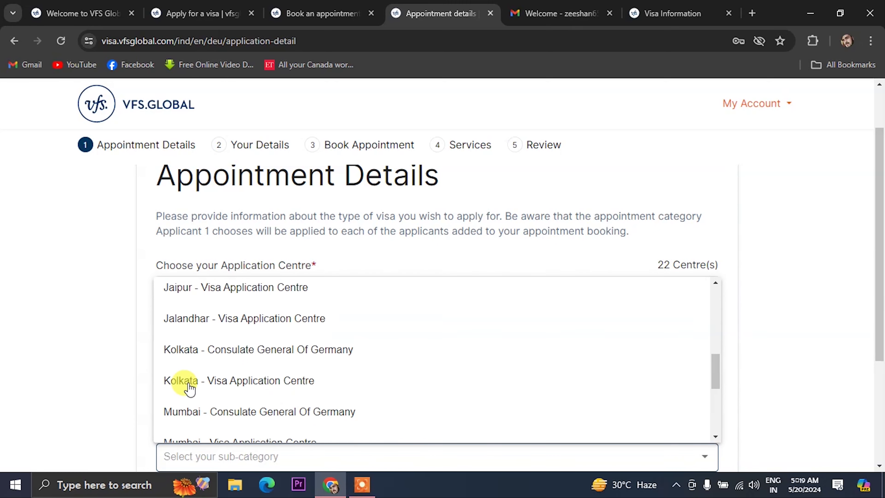
{"action": "scroll", "coordinate": [185, 385], "scroll_direction": "down", "scroll_amount": 1}
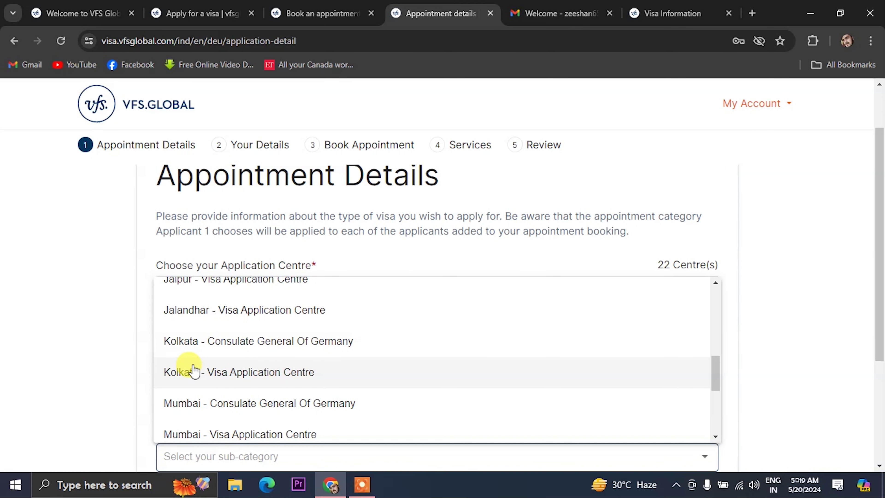
{"action": "left_click", "coordinate": [186, 372]}
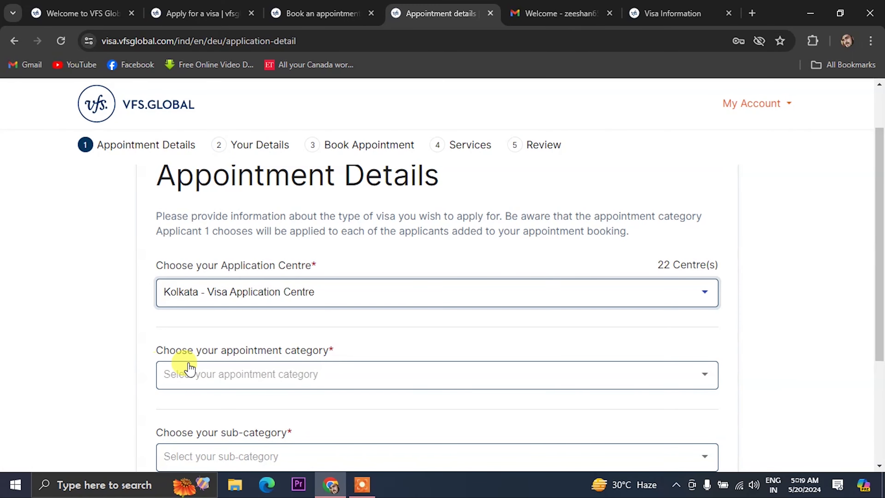
{"action": "left_click", "coordinate": [474, 374]}
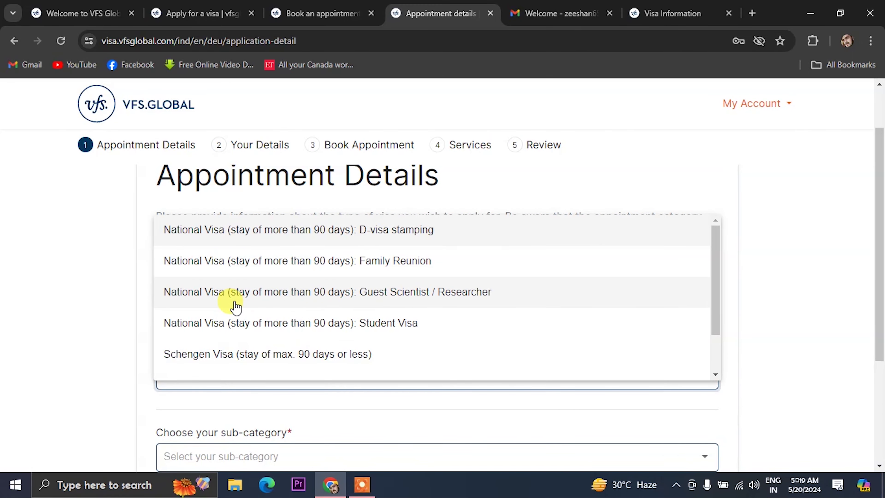
{"action": "scroll", "coordinate": [224, 296], "scroll_direction": "down", "scroll_amount": 2}
{"action": "scroll", "coordinate": [212, 314], "scroll_direction": "up", "scroll_amount": 2}
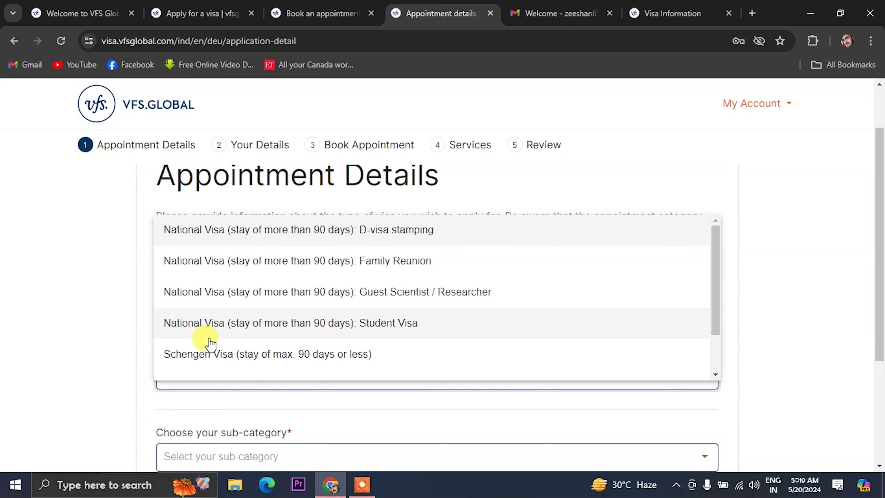
{"action": "left_click", "coordinate": [223, 359]}
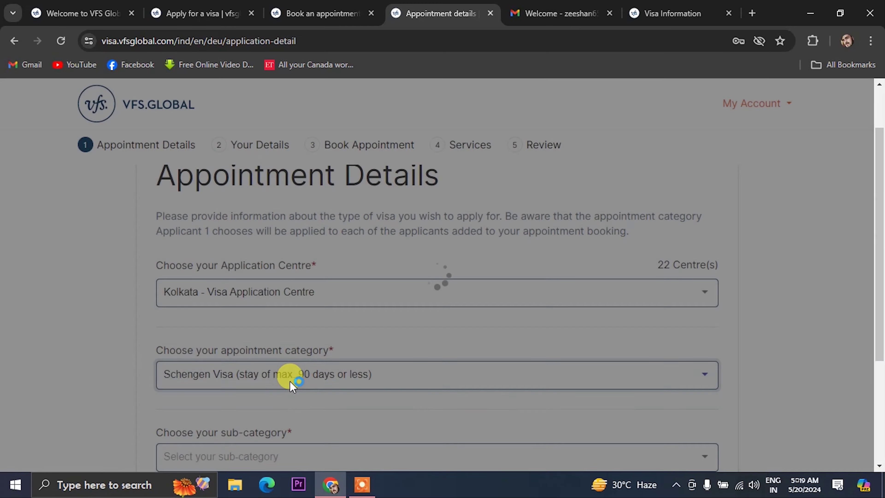
Set the sub-category to Tourism and view the earliest available slot messages.
{"action": "scroll", "coordinate": [289, 381], "scroll_direction": "down", "scroll_amount": 2}
{"action": "left_click", "coordinate": [288, 387]}
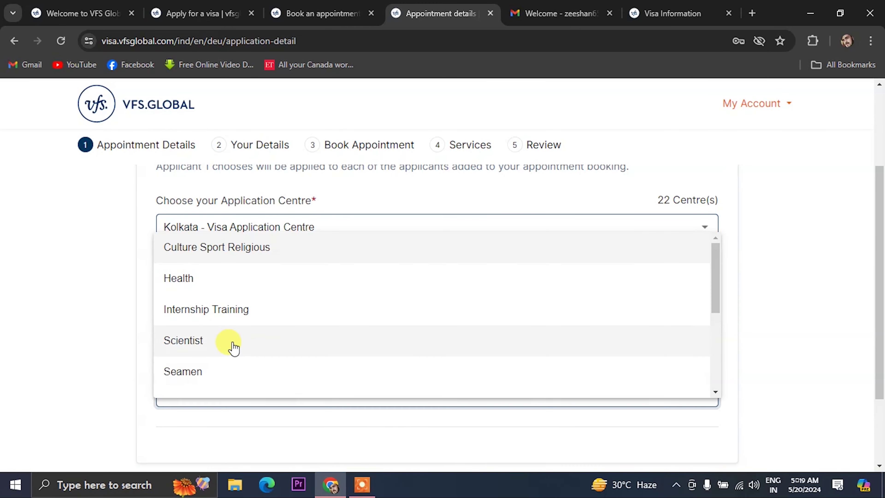
{"action": "scroll", "coordinate": [203, 311], "scroll_direction": "down", "scroll_amount": 5}
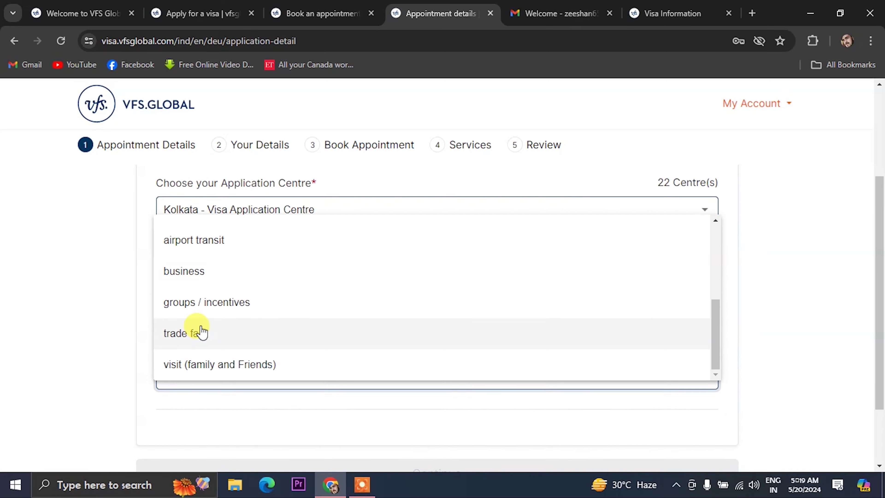
{"action": "scroll", "coordinate": [201, 321], "scroll_direction": "up", "scroll_amount": 3}
{"action": "left_click", "coordinate": [199, 227]}
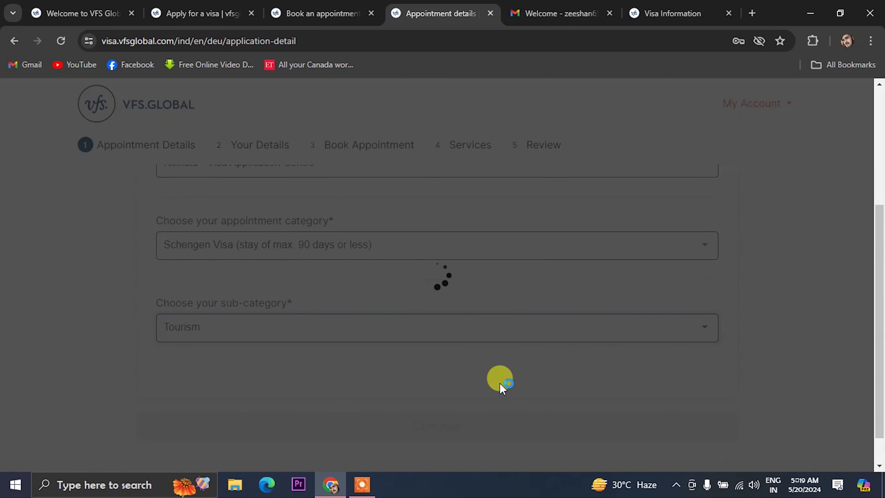
{"action": "scroll", "coordinate": [453, 381], "scroll_direction": "down", "scroll_amount": 4}
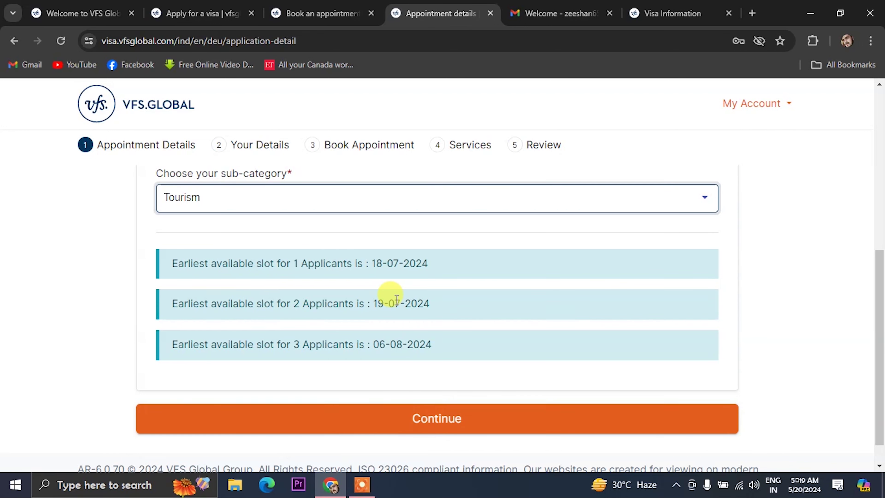
Continue to Your Details and enter the applicant's first and last name.
{"action": "left_click", "coordinate": [420, 416]}
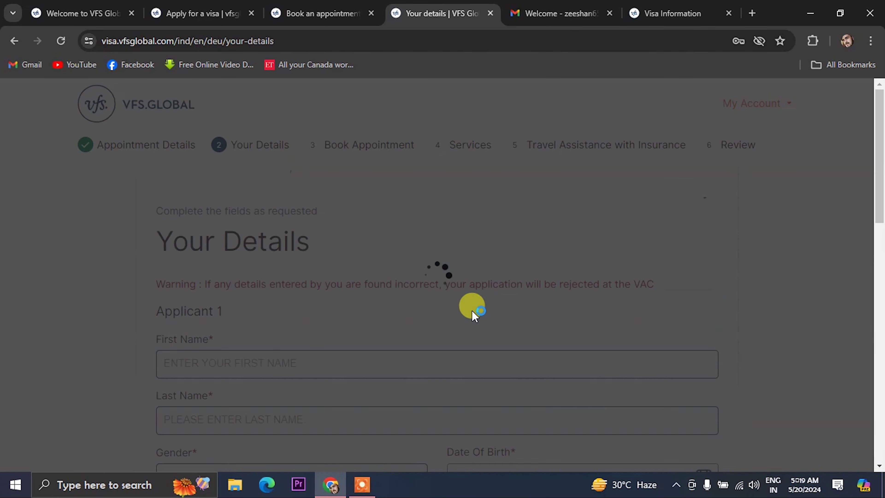
{"action": "scroll", "coordinate": [286, 310], "scroll_direction": "down", "scroll_amount": 2}
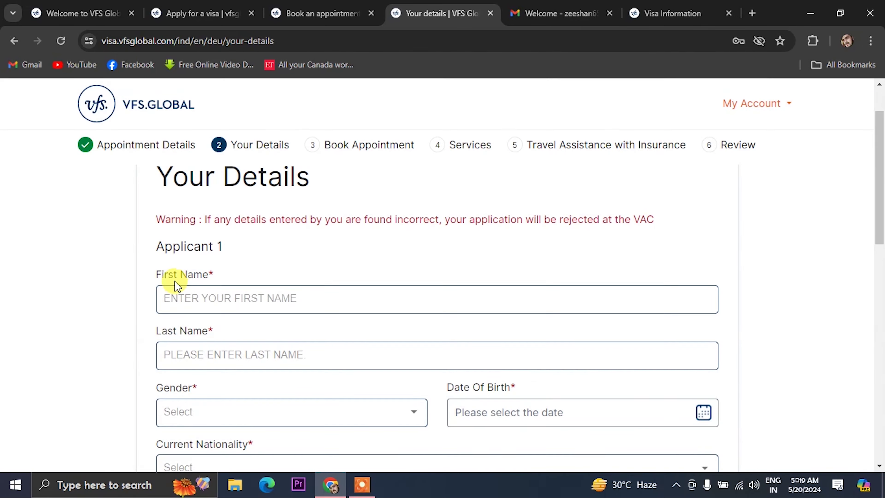
{"action": "scroll", "coordinate": [175, 279], "scroll_direction": "down", "scroll_amount": 2}
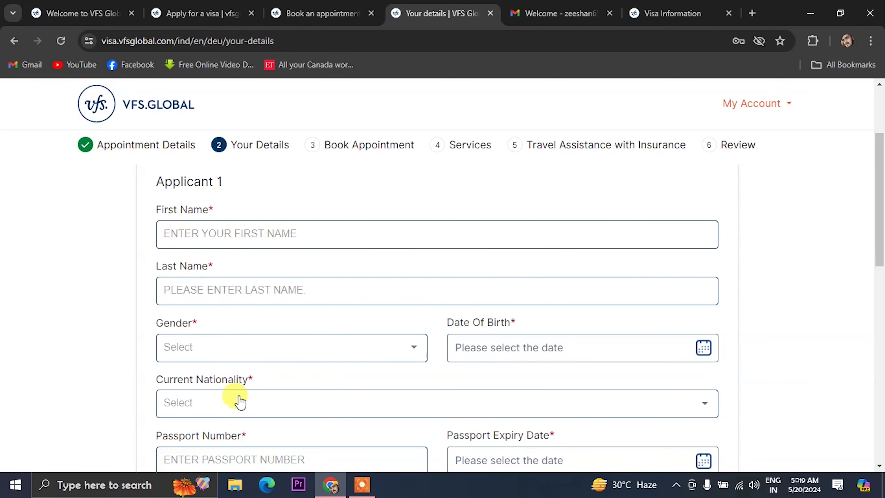
{"action": "scroll", "coordinate": [224, 370], "scroll_direction": "down", "scroll_amount": 2}
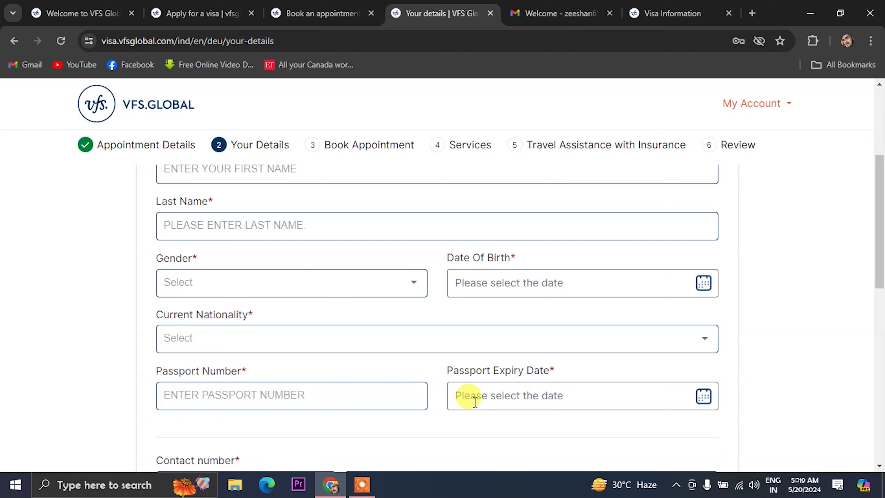
{"action": "scroll", "coordinate": [395, 409], "scroll_direction": "up", "scroll_amount": 4}
{"action": "left_click", "coordinate": [215, 298]}
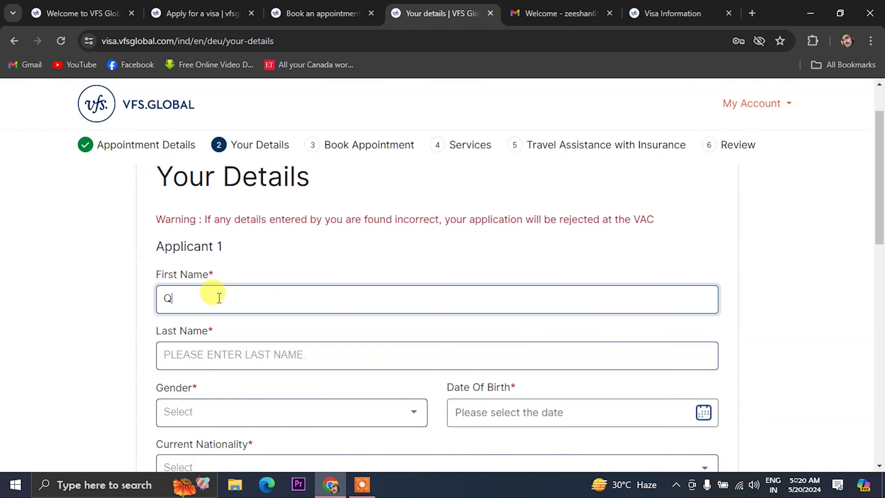
{"action": "left_click", "coordinate": [209, 349]}
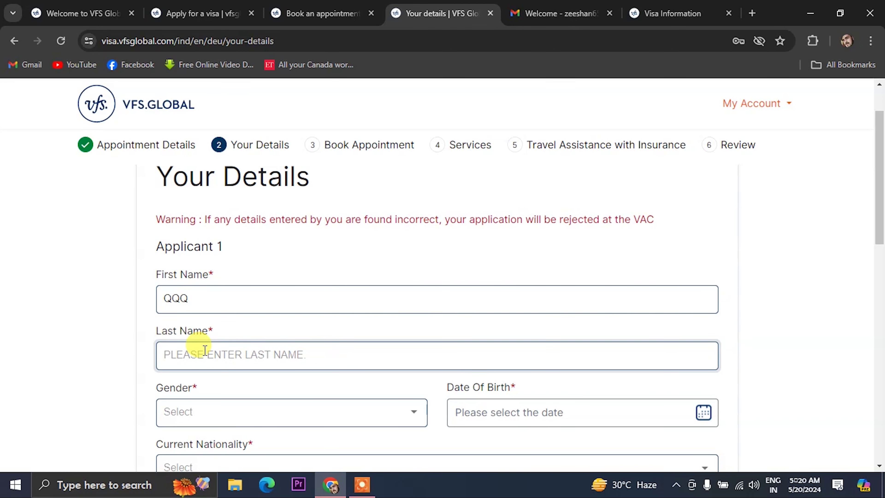
{"action": "type", "text": "RRRR"}
{"action": "left_click", "coordinate": [197, 418]}
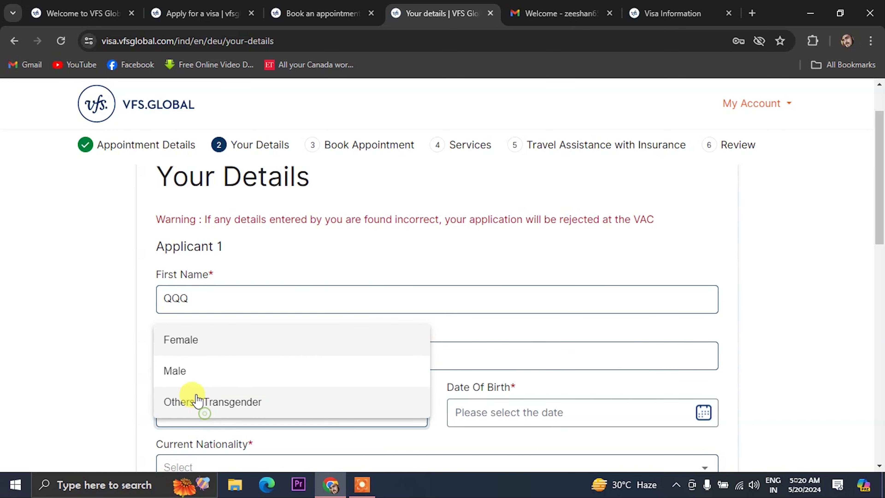
{"action": "left_click", "coordinate": [184, 376]}
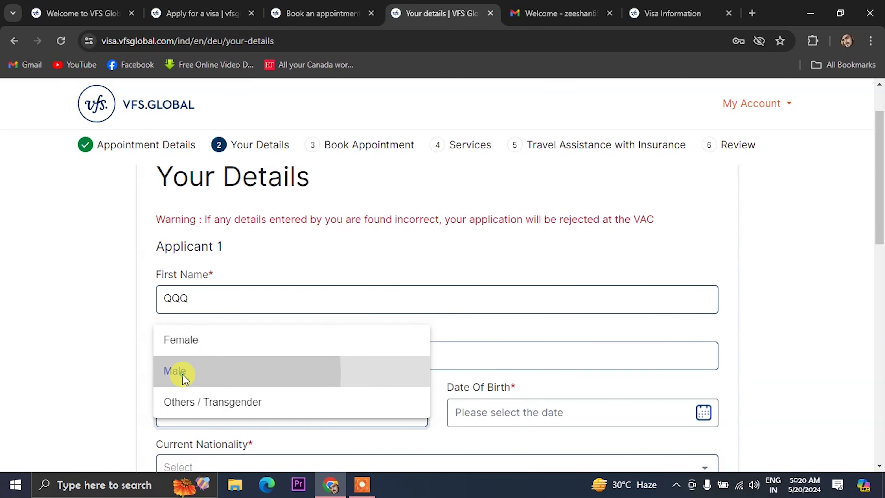
{"action": "left_click", "coordinate": [478, 419]}
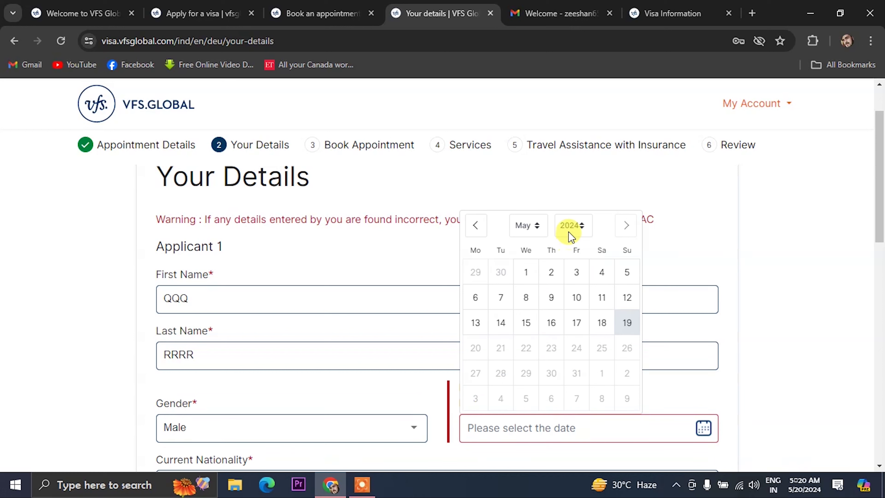
{"action": "left_click", "coordinate": [538, 229]}
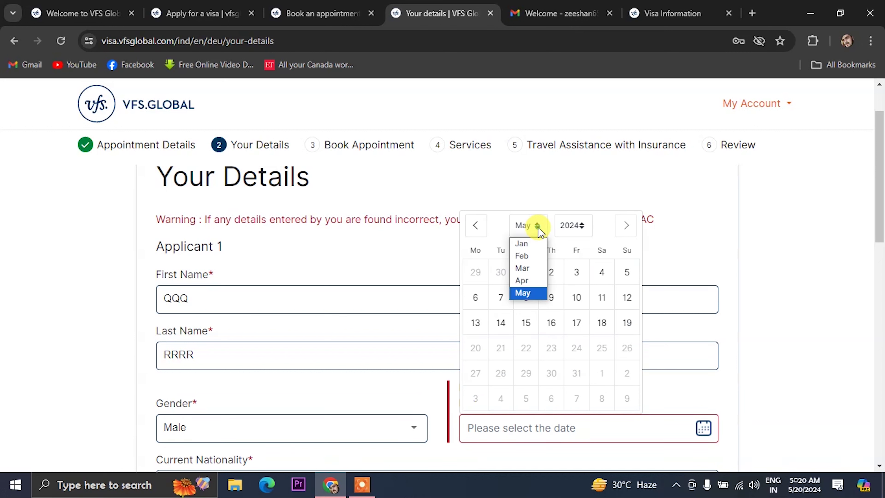
{"action": "left_click", "coordinate": [572, 226]}
{"action": "scroll", "coordinate": [575, 296], "scroll_direction": "up", "scroll_amount": 10}
{"action": "scroll", "coordinate": [575, 291], "scroll_direction": "down", "scroll_amount": 7}
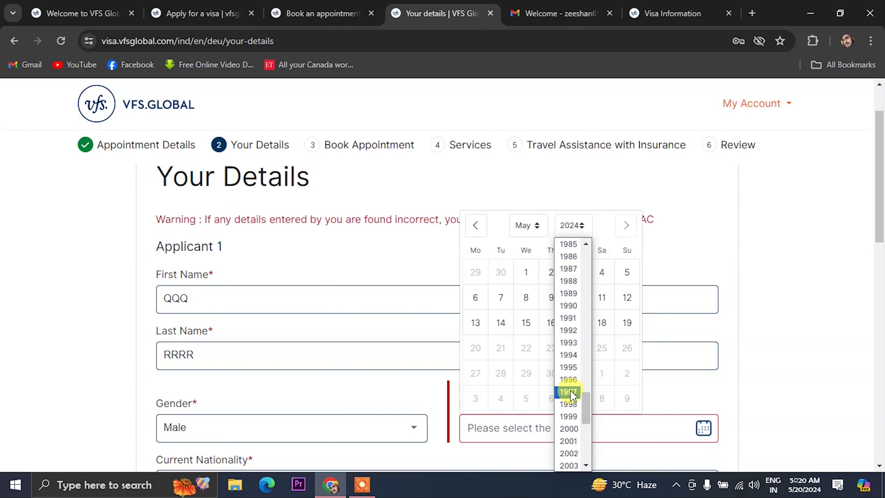
{"action": "left_click", "coordinate": [569, 392]}
{"action": "left_click", "coordinate": [537, 225]}
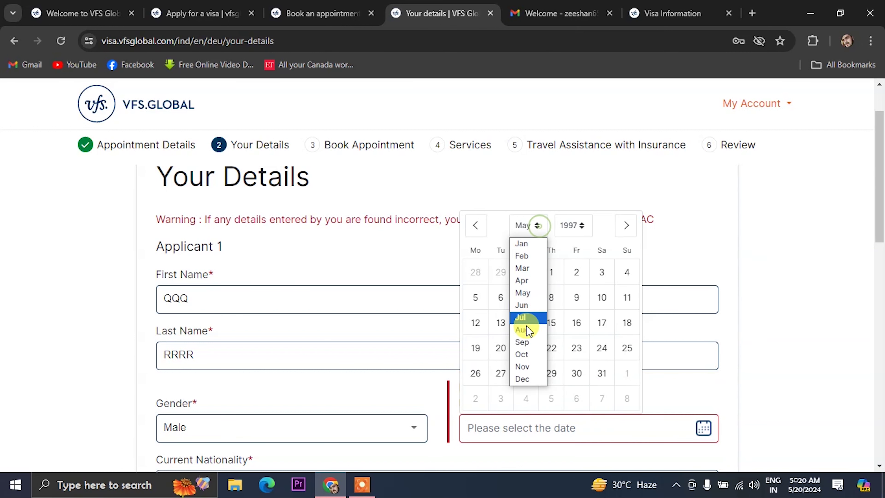
{"action": "left_click", "coordinate": [523, 347]}
{"action": "left_click", "coordinate": [501, 347]}
{"action": "scroll", "coordinate": [431, 350], "scroll_direction": "down", "scroll_amount": 3}
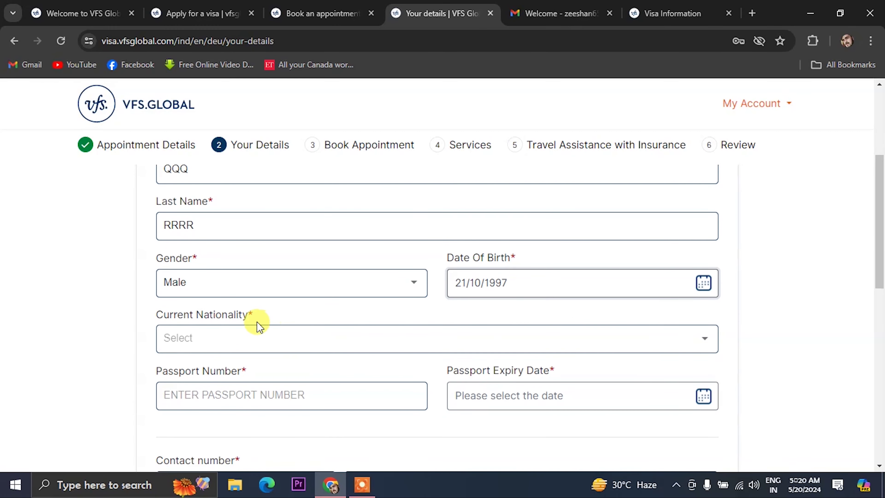
Set Current Nationality to INDIA.
{"action": "left_click", "coordinate": [228, 336]}
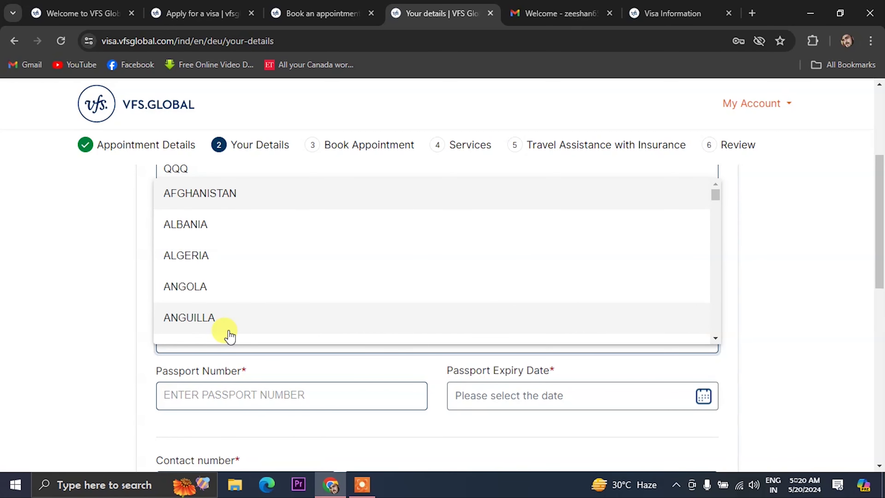
{"action": "key", "text": "i"}
{"action": "key", "text": "n"}
{"action": "left_click", "coordinate": [228, 329]}
{"action": "scroll", "coordinate": [235, 365], "scroll_direction": "down", "scroll_amount": 2}
Enter the passport number and set its expiry date to 15/05/2029.
{"action": "left_click", "coordinate": [219, 326]}
{"action": "type", "text": "000"}
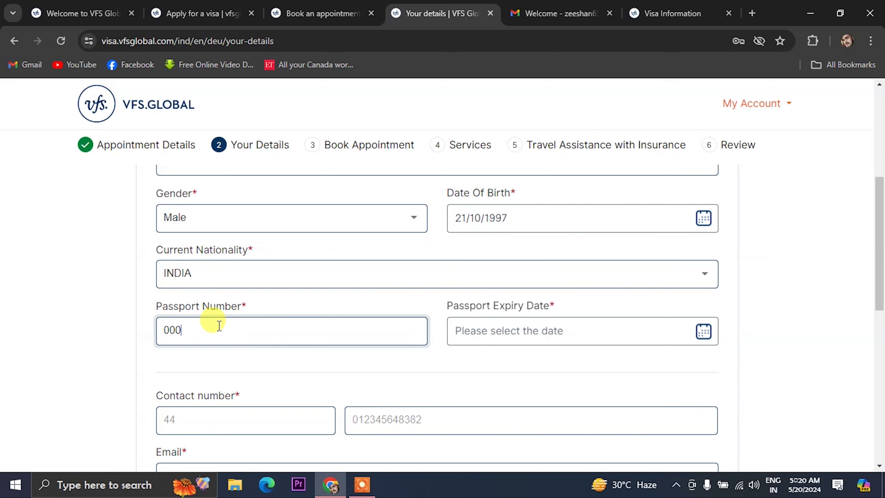
{"action": "type", "text": "0ABC"}
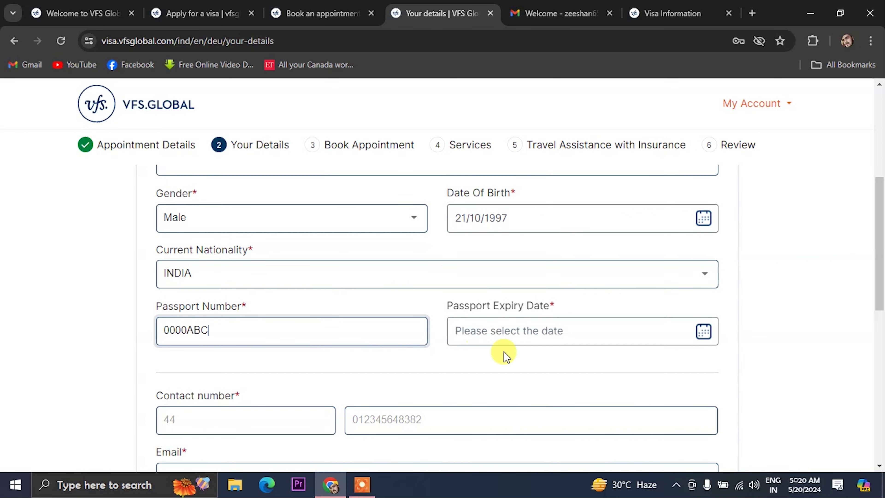
{"action": "left_click", "coordinate": [510, 330]}
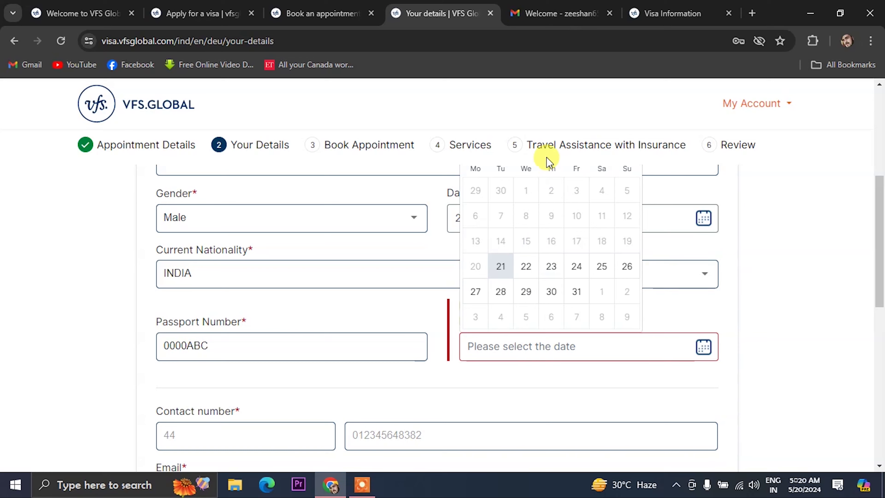
{"action": "scroll", "coordinate": [559, 197], "scroll_direction": "up", "scroll_amount": 4}
{"action": "left_click", "coordinate": [579, 275]}
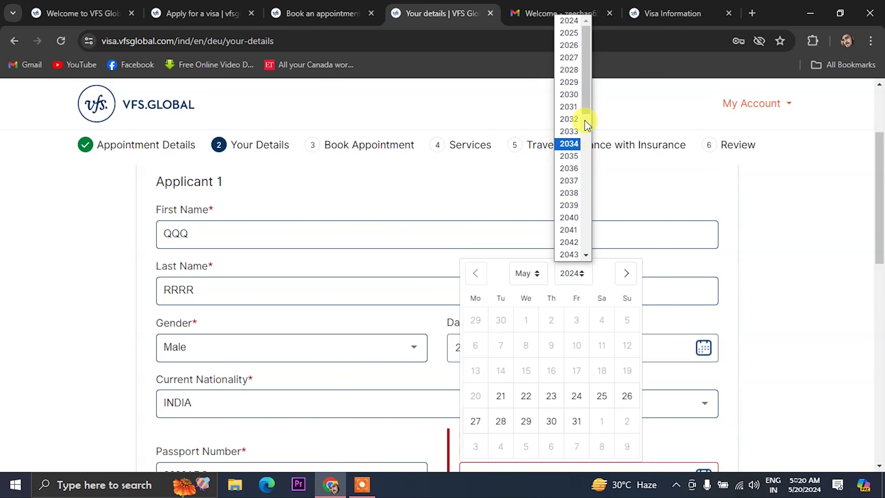
{"action": "left_click", "coordinate": [570, 83]}
{"action": "left_click", "coordinate": [504, 381]}
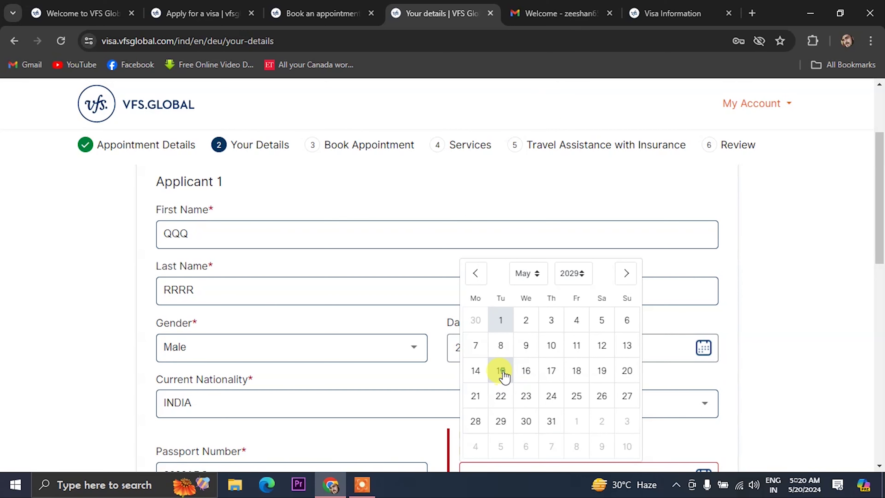
{"action": "scroll", "coordinate": [481, 371], "scroll_direction": "down", "scroll_amount": 5}
Fill in the phone country code 91 and the contact number.
{"action": "left_click", "coordinate": [215, 332]}
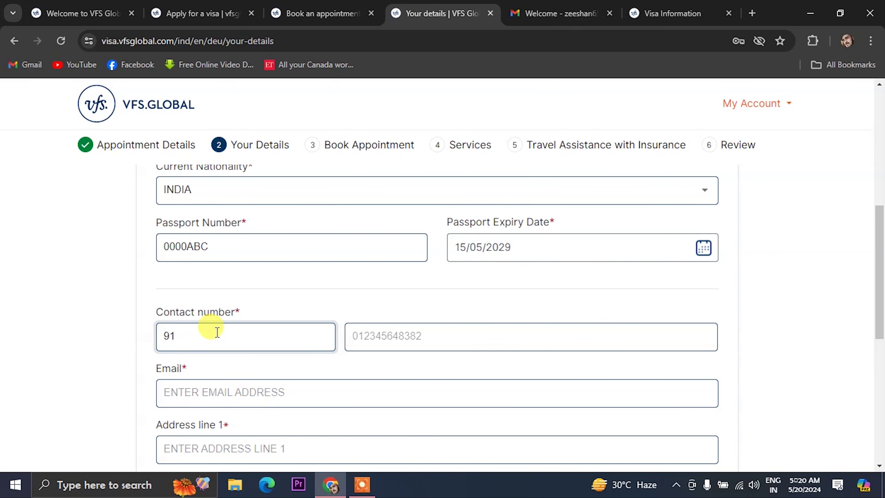
{"action": "left_click", "coordinate": [385, 340]}
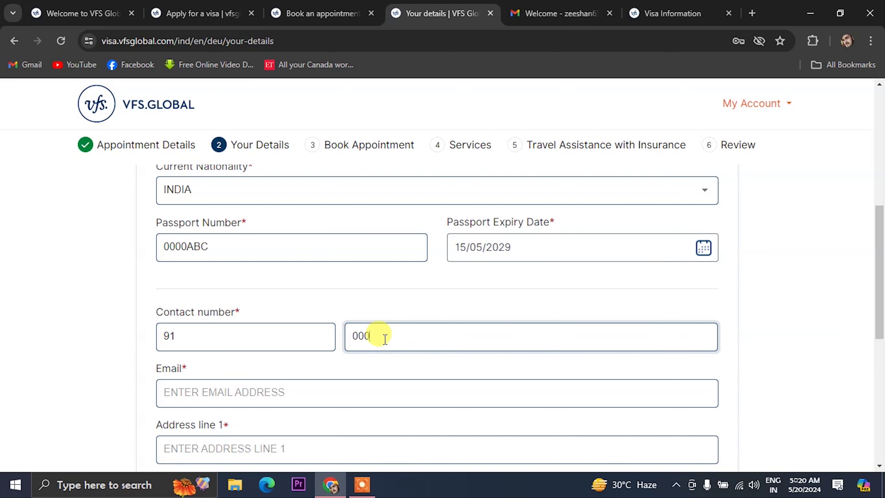
{"action": "left_click", "coordinate": [285, 393]}
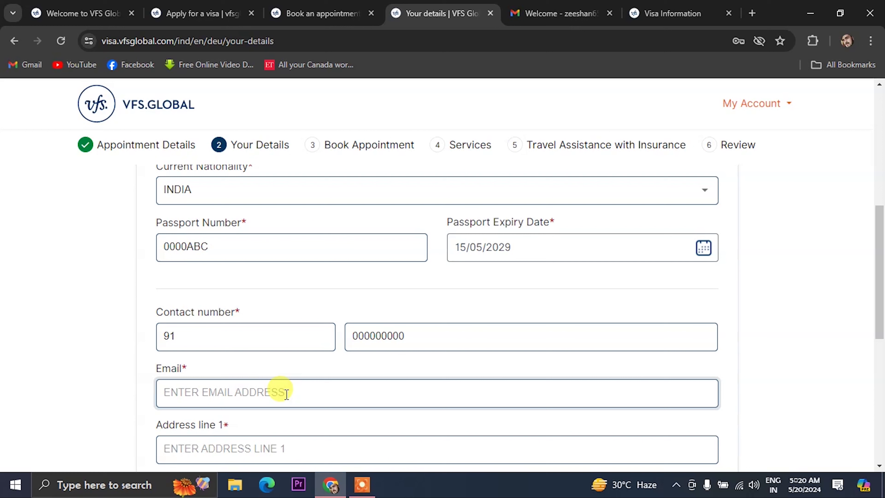